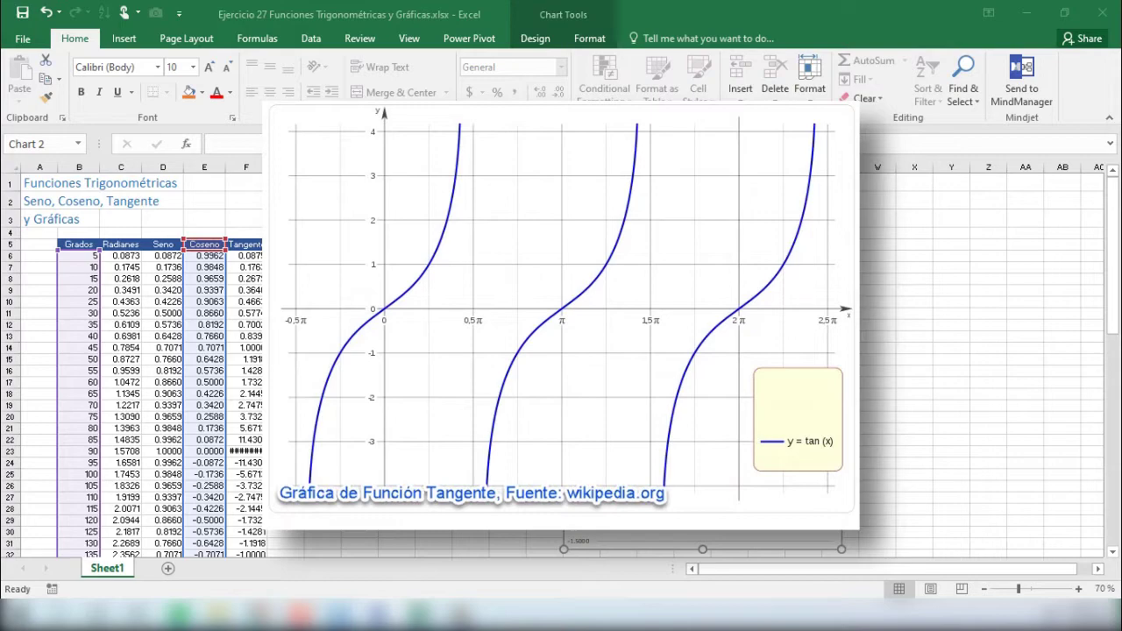
- Select the Grados and Tangente columns together, headers included, as the non-adjacent ranges B5:B77 and F5:F77
left_click(246, 243)
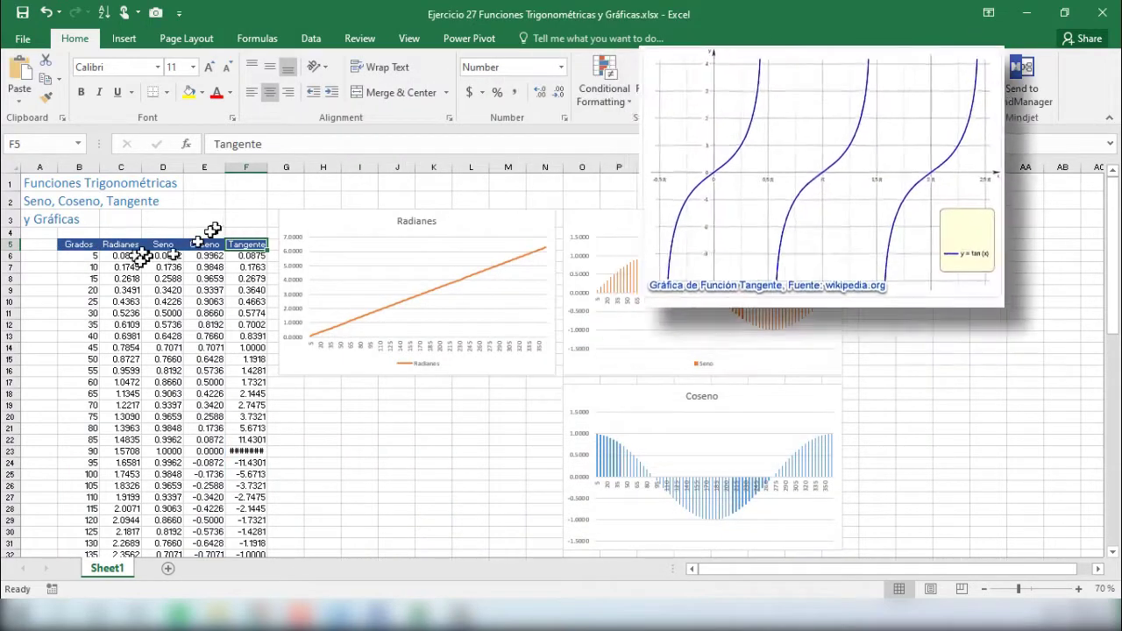
left_click(78, 245)
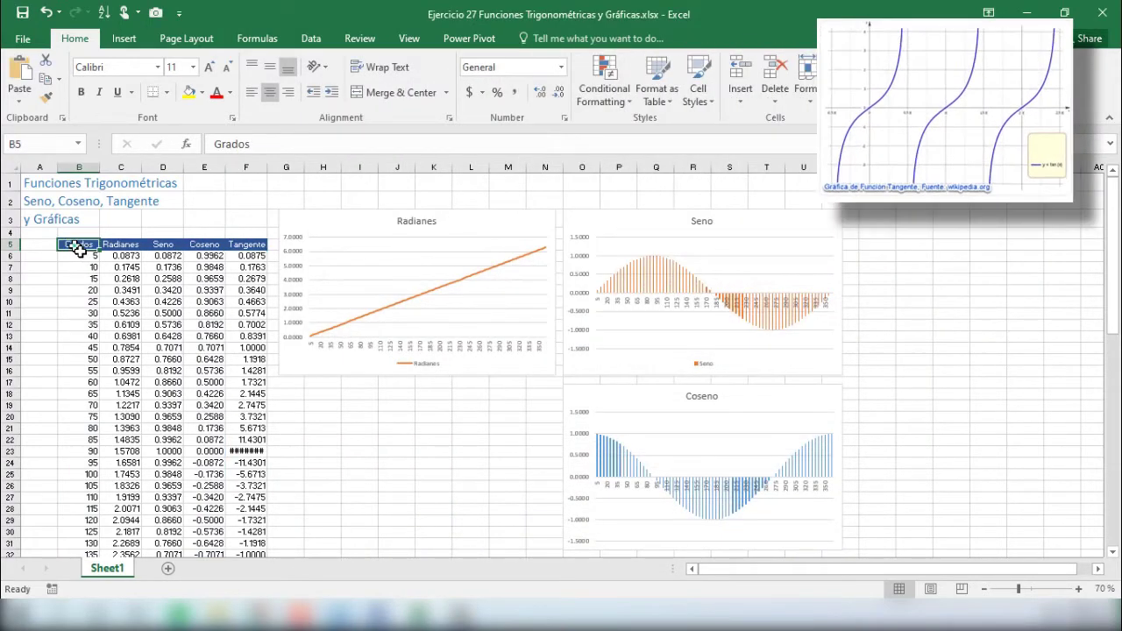
key("ctrl+shift+Down")
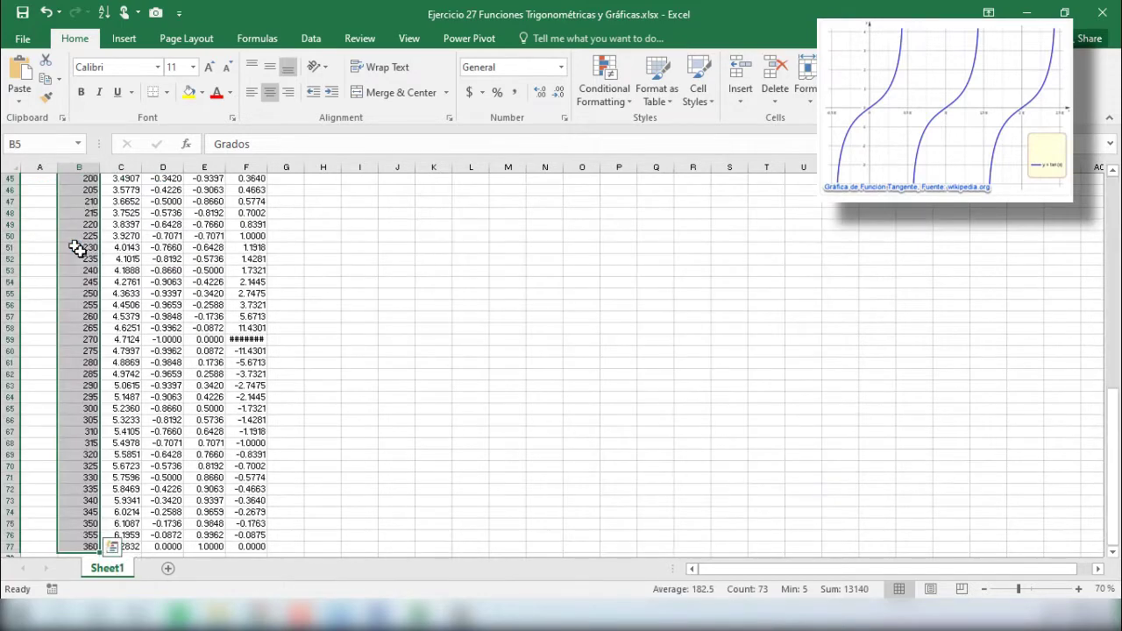
scroll(78, 248, "up", 15)
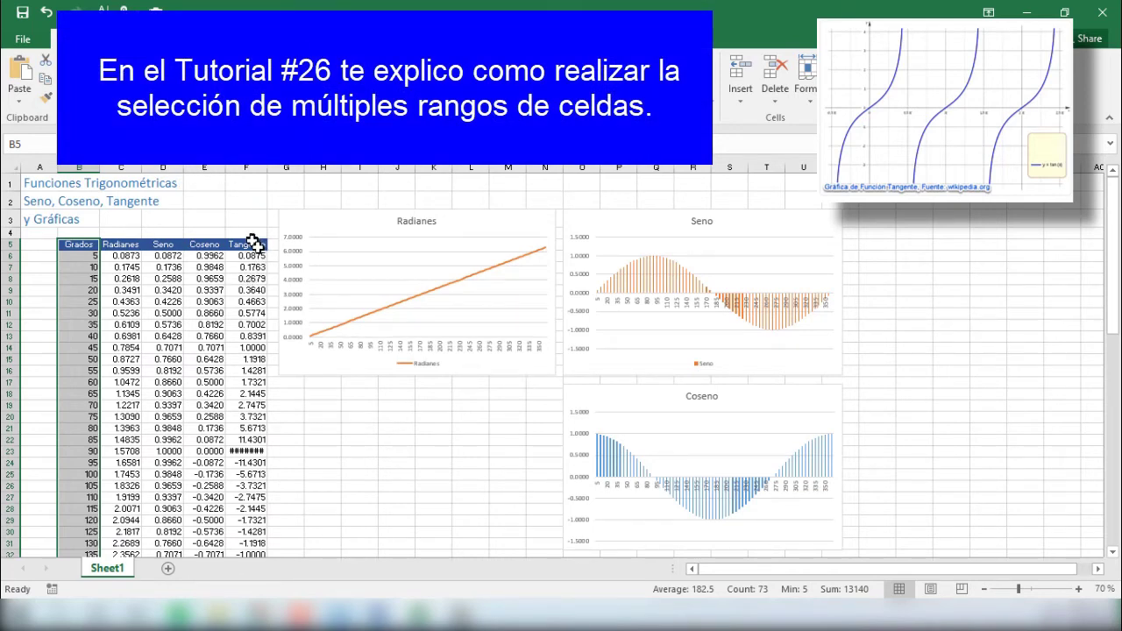
left_click_drag(252, 244, 249, 526)
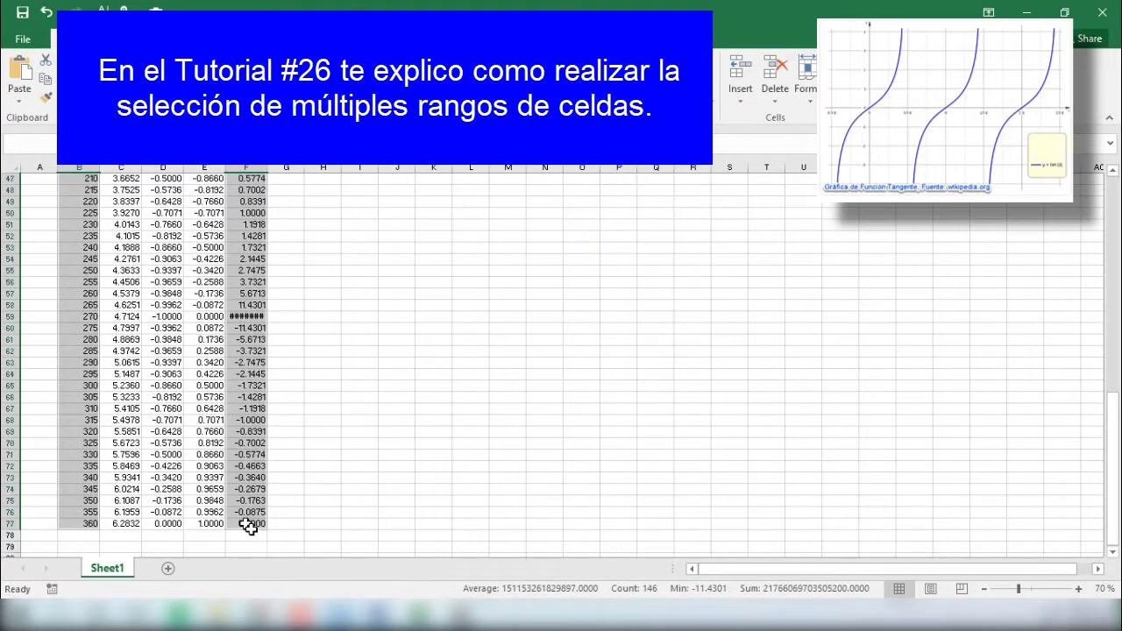
scroll(245, 479, "up", 15)
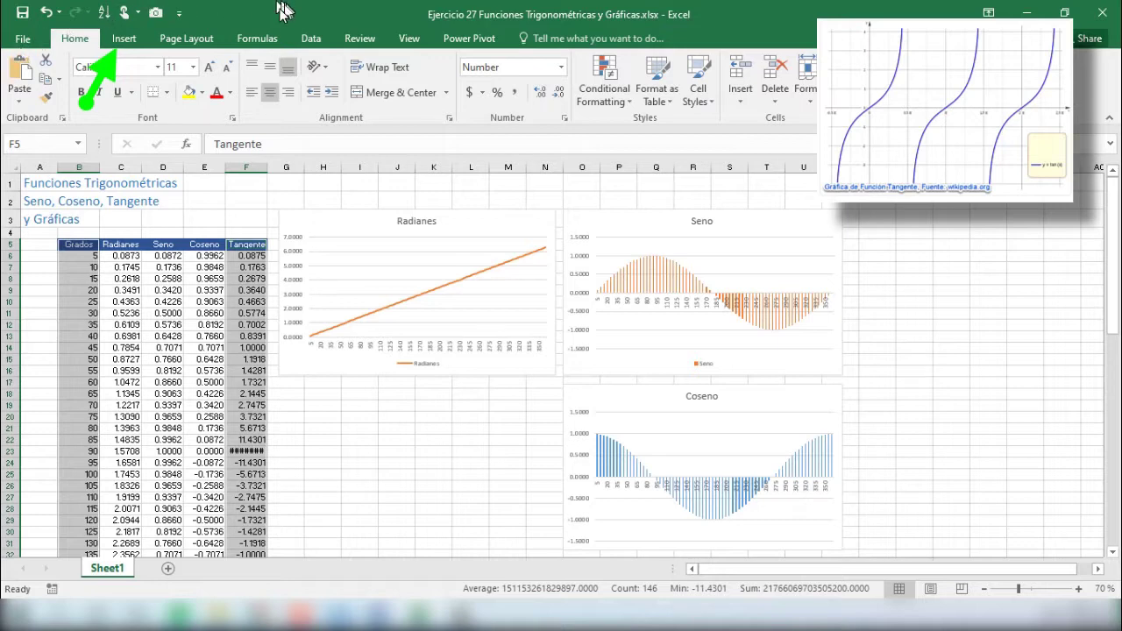
- Preview the recommended charts for the selected degrees and tangent data and insert the Line chart
left_click(137, 42)
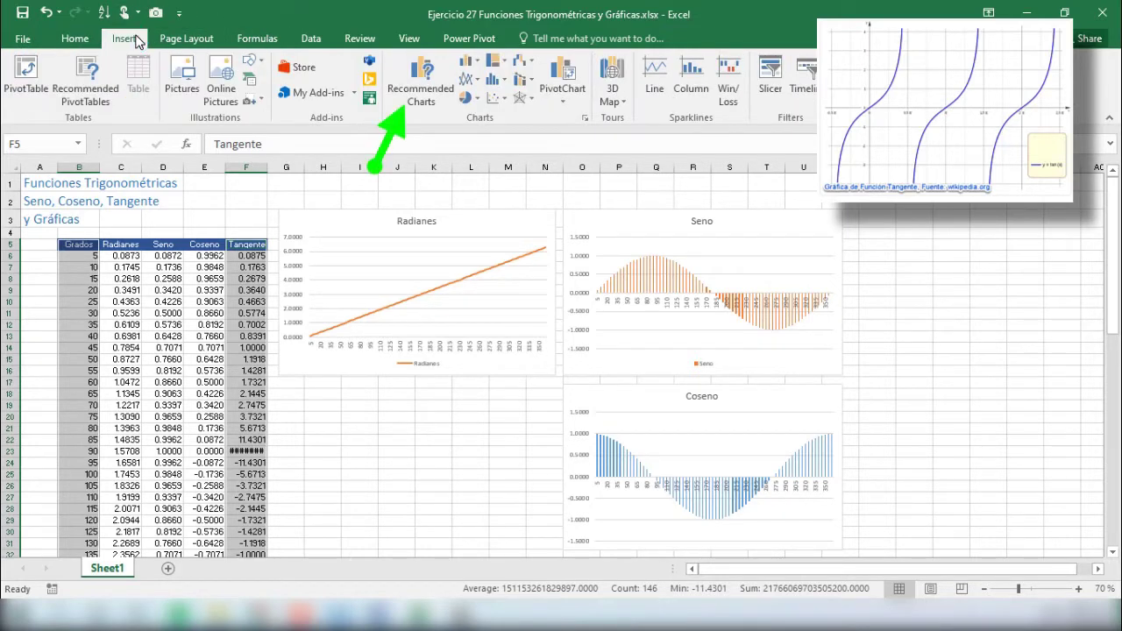
left_click(433, 92)
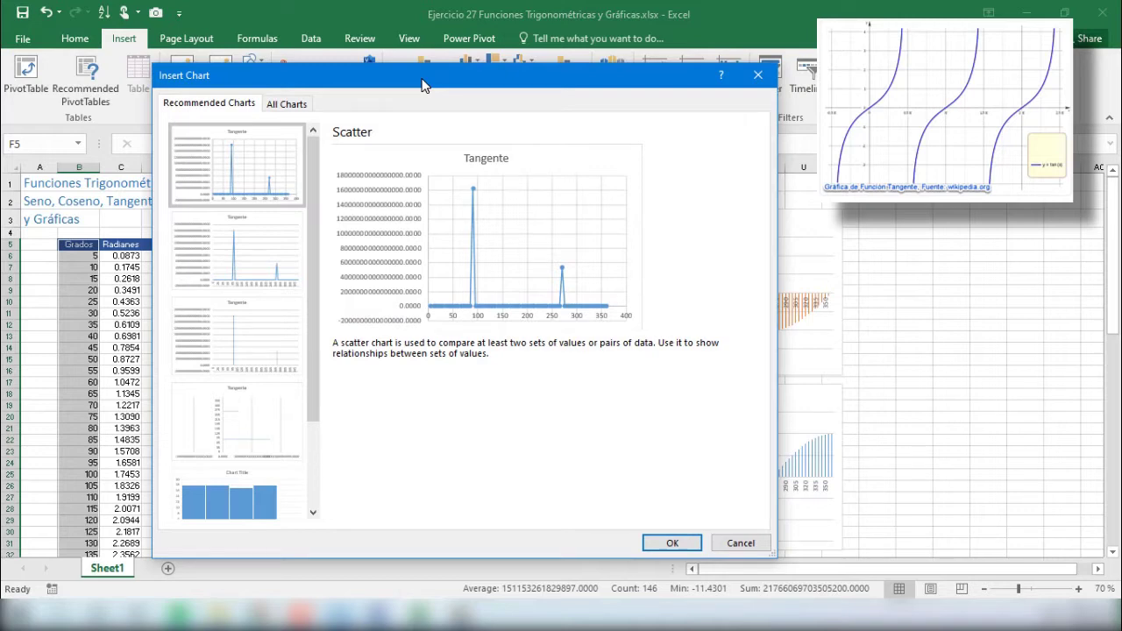
left_click(263, 237)
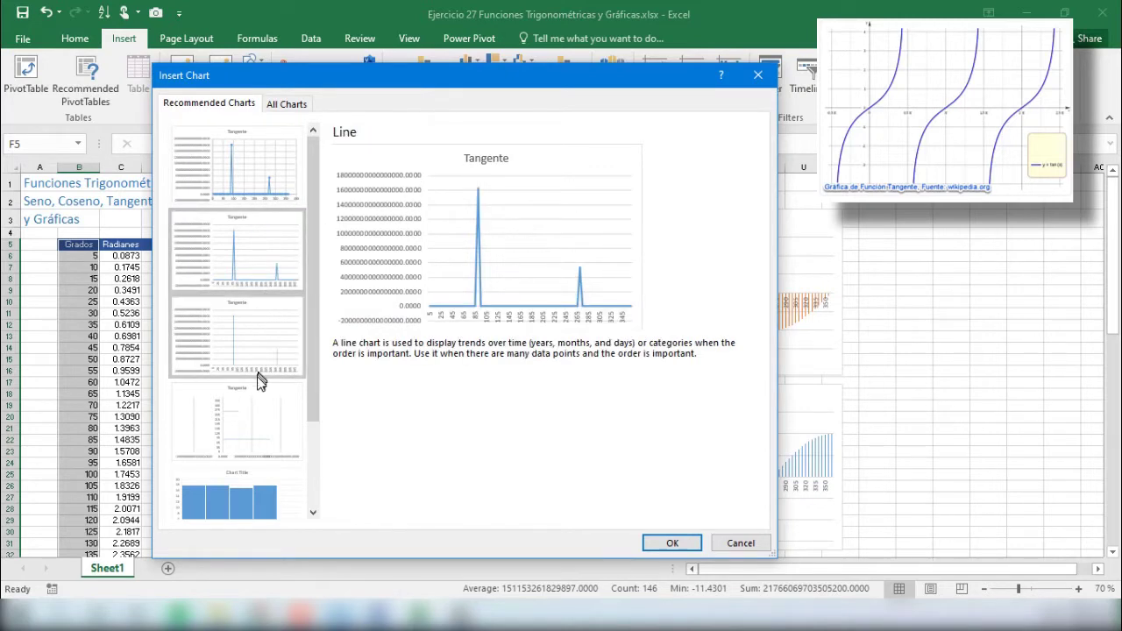
left_click(247, 345)
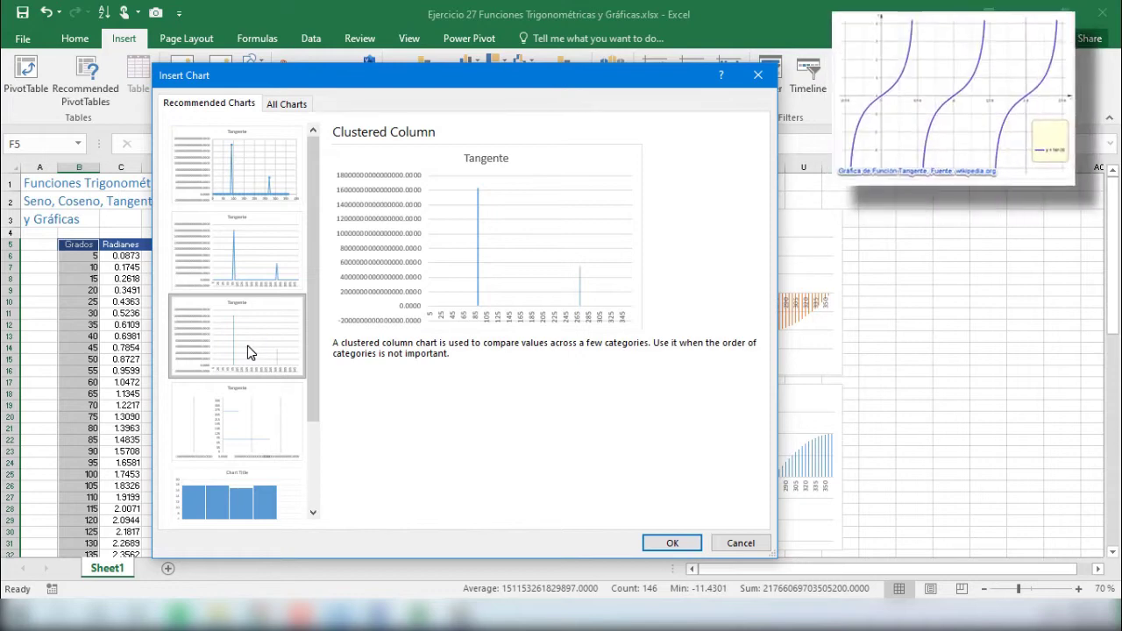
left_click(251, 420)
left_click(267, 480)
left_click(262, 487)
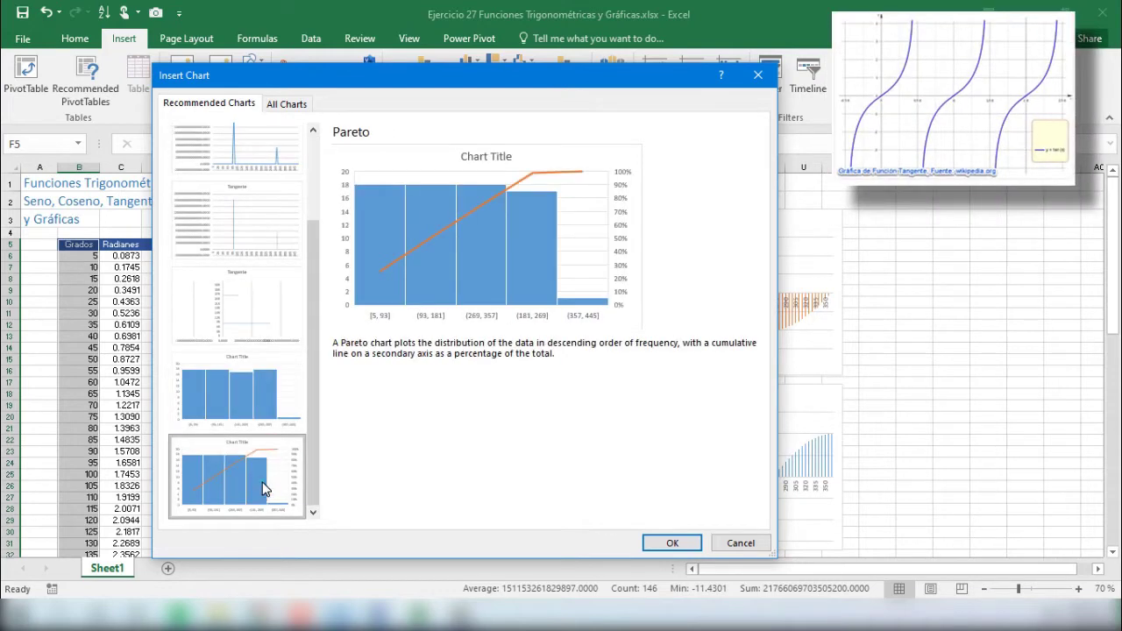
scroll(280, 263, "up", 3)
left_click(274, 244)
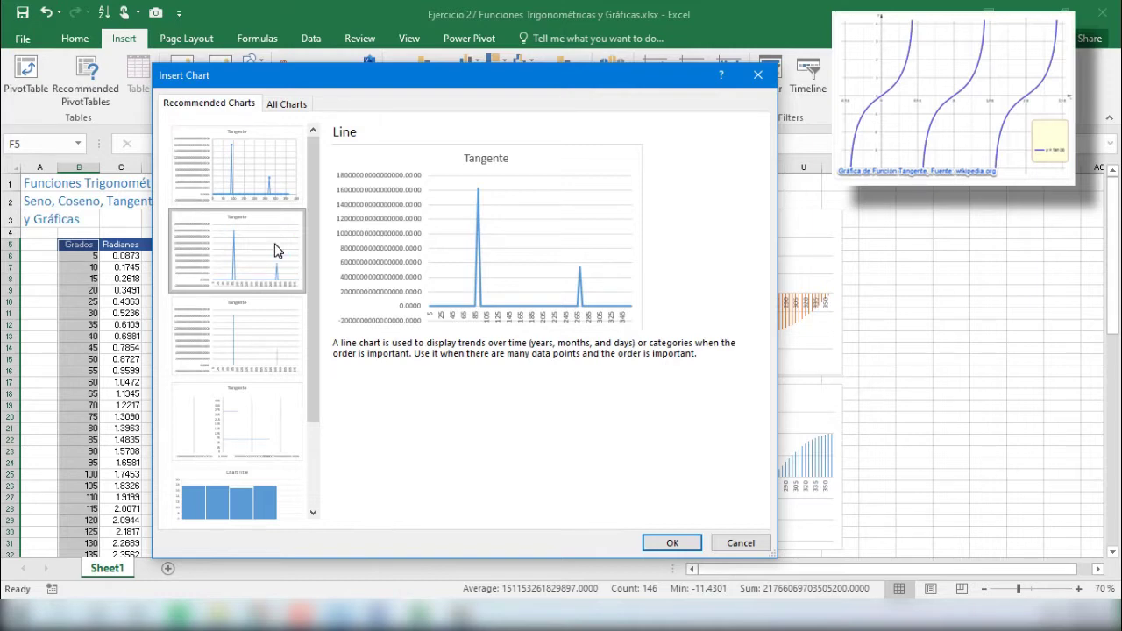
left_click(666, 543)
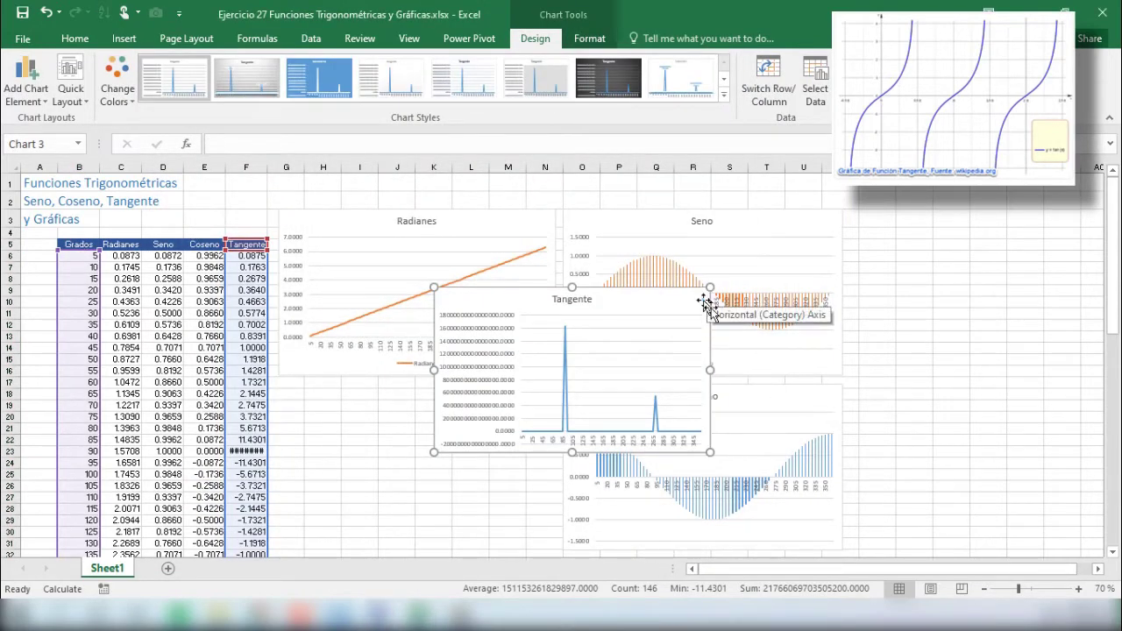
- Enlarge the Tangente chart outwards and downwards so its axes are easier to read
left_click_drag(710, 288, 904, 196)
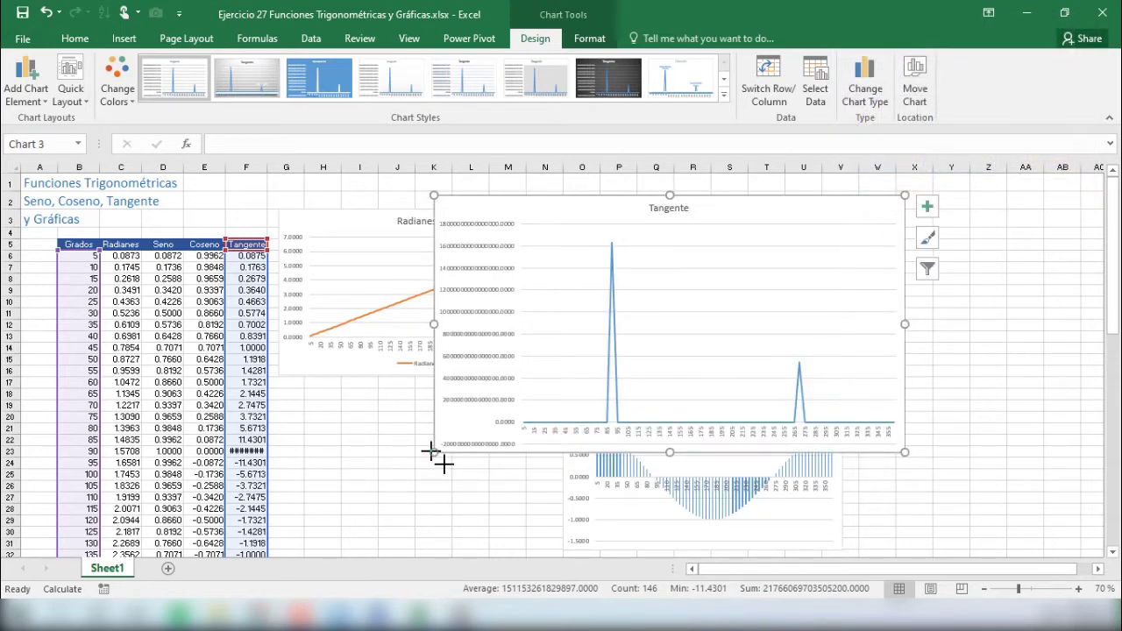
left_click_drag(433, 452, 326, 501)
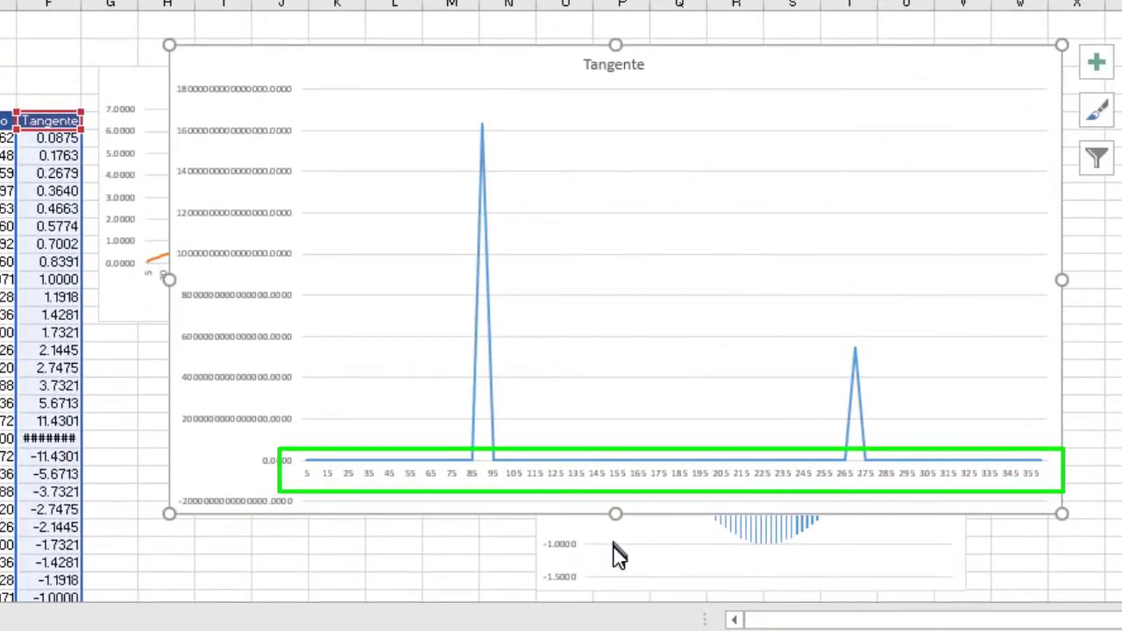
left_click_drag(616, 515, 618, 570)
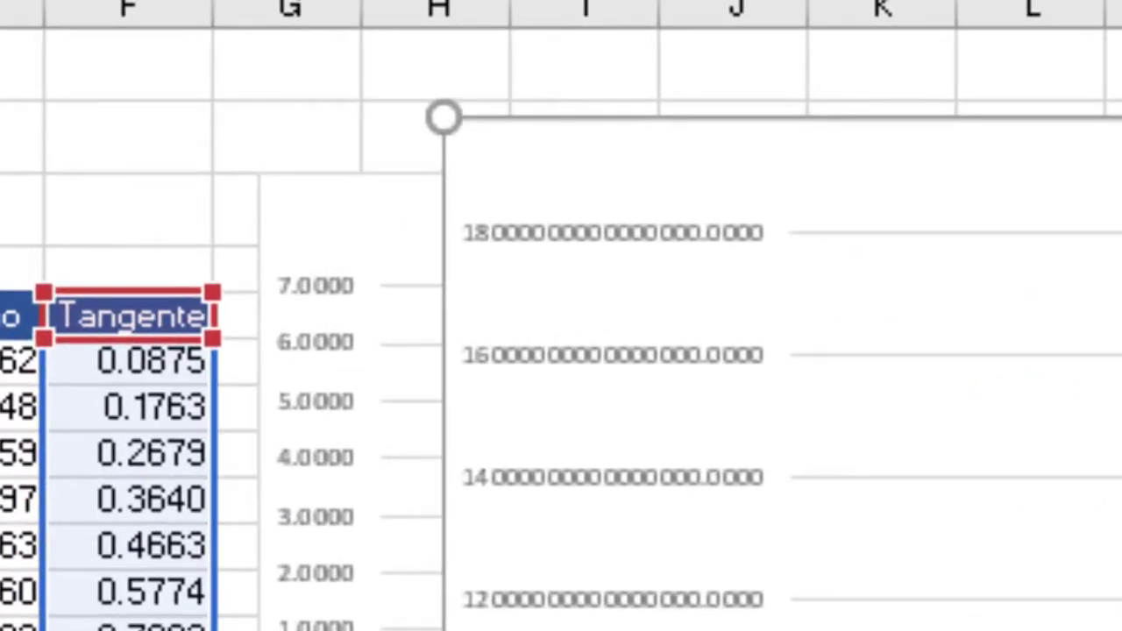
- Widen the Tangente column to fit its largest value, and clear the tangent values for 90 and 270 degrees
left_click(171, 405)
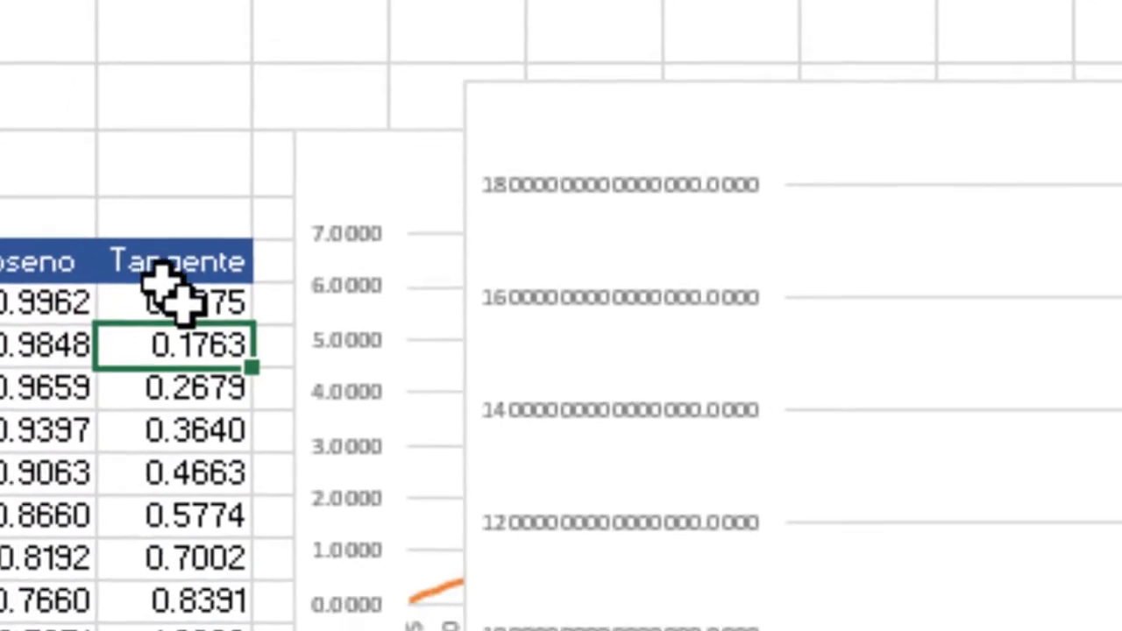
left_click(132, 350)
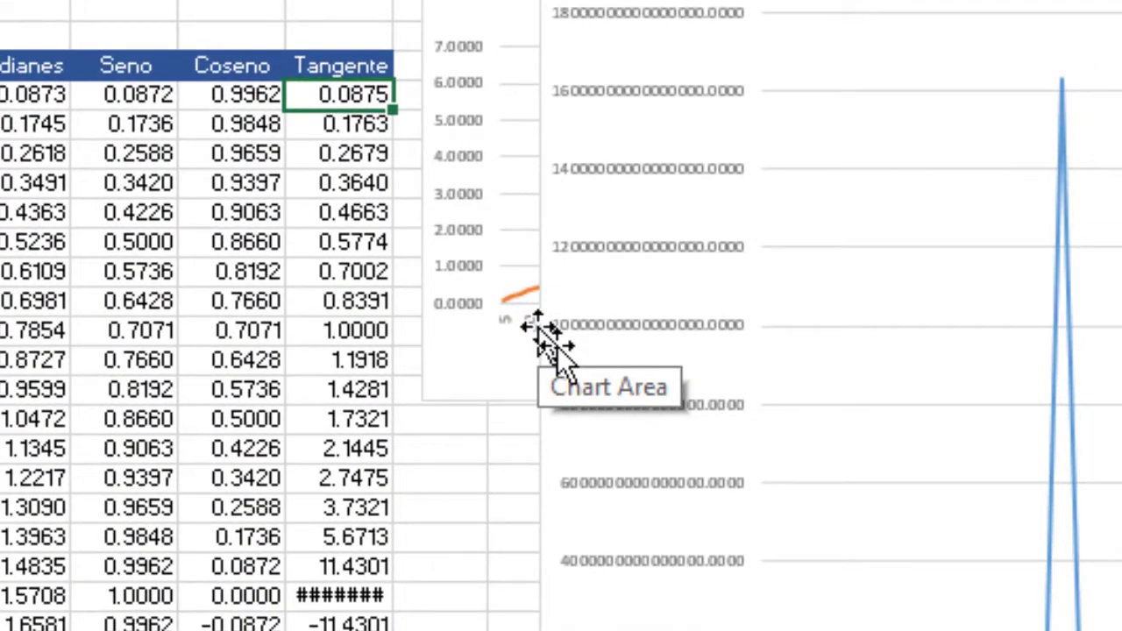
key("Down")
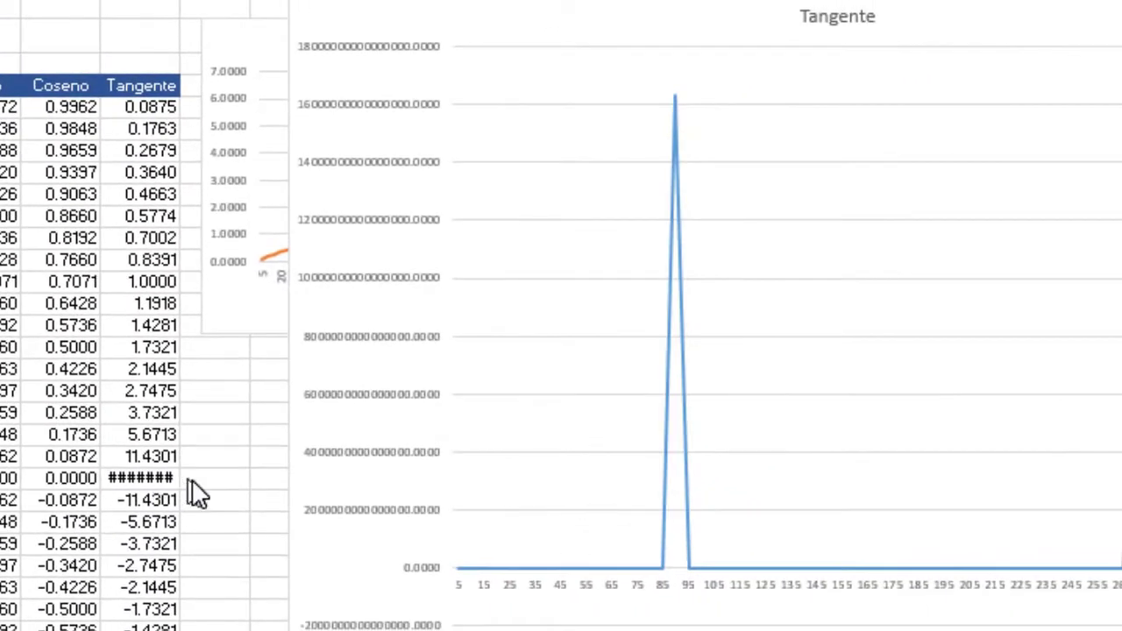
left_click(142, 478)
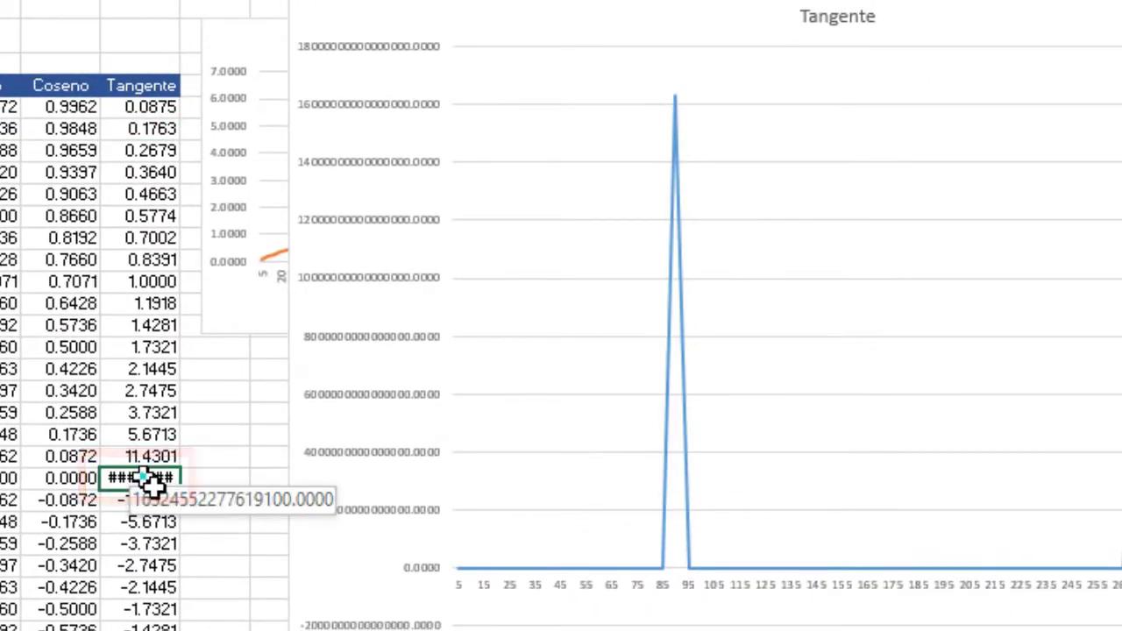
left_click_drag(180, 0, 307, 0)
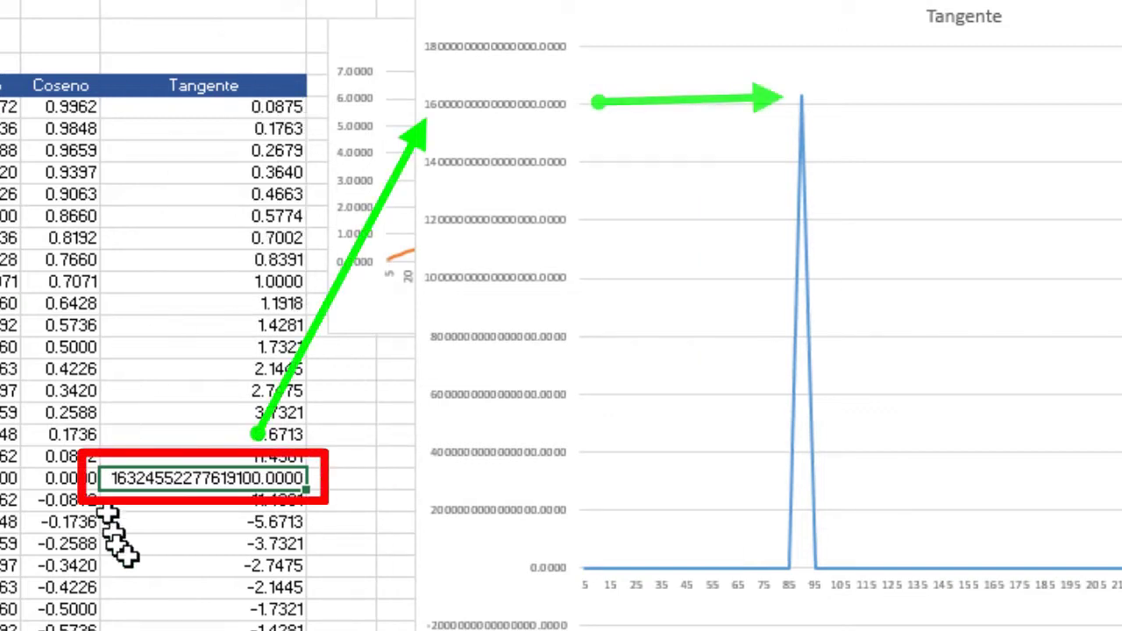
key("Delete")
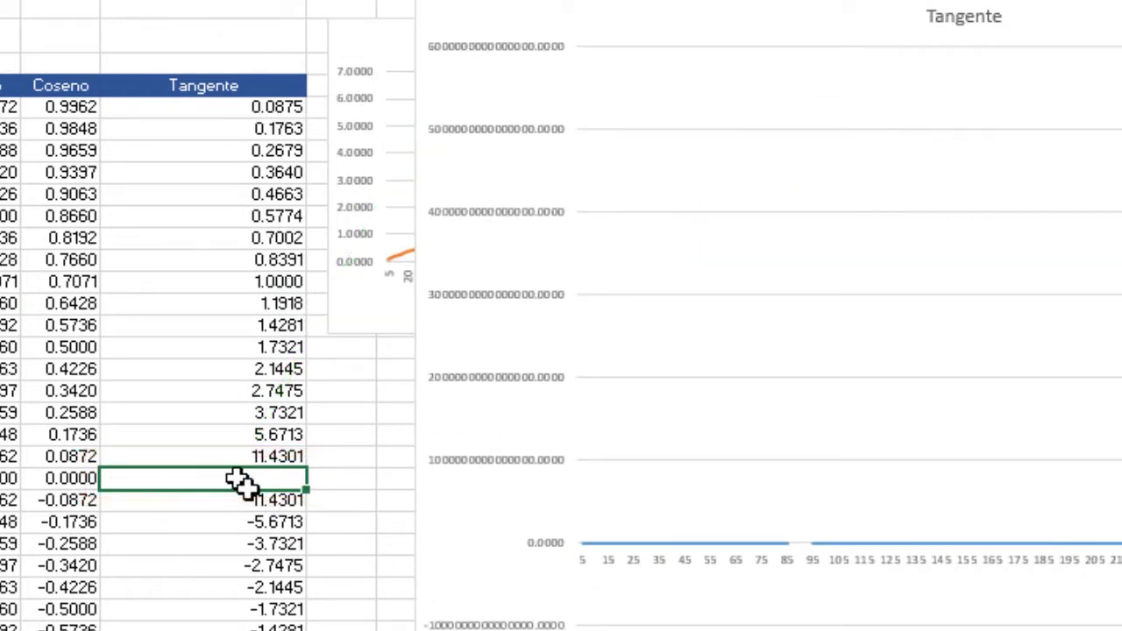
scroll(241, 482, "down", 9)
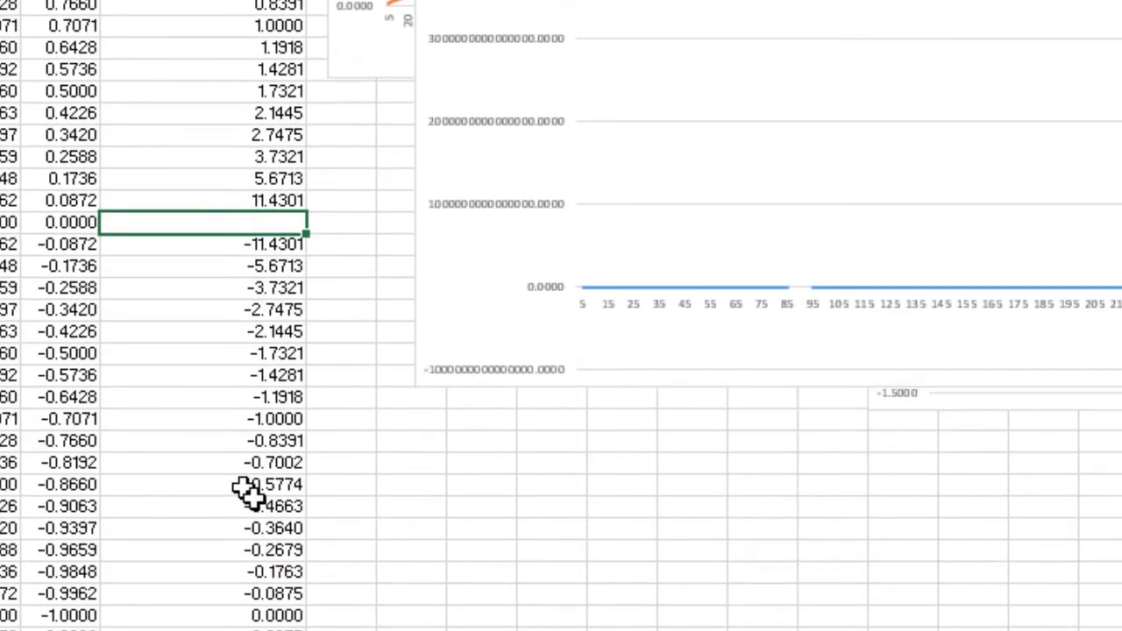
scroll(248, 492, "down", 3)
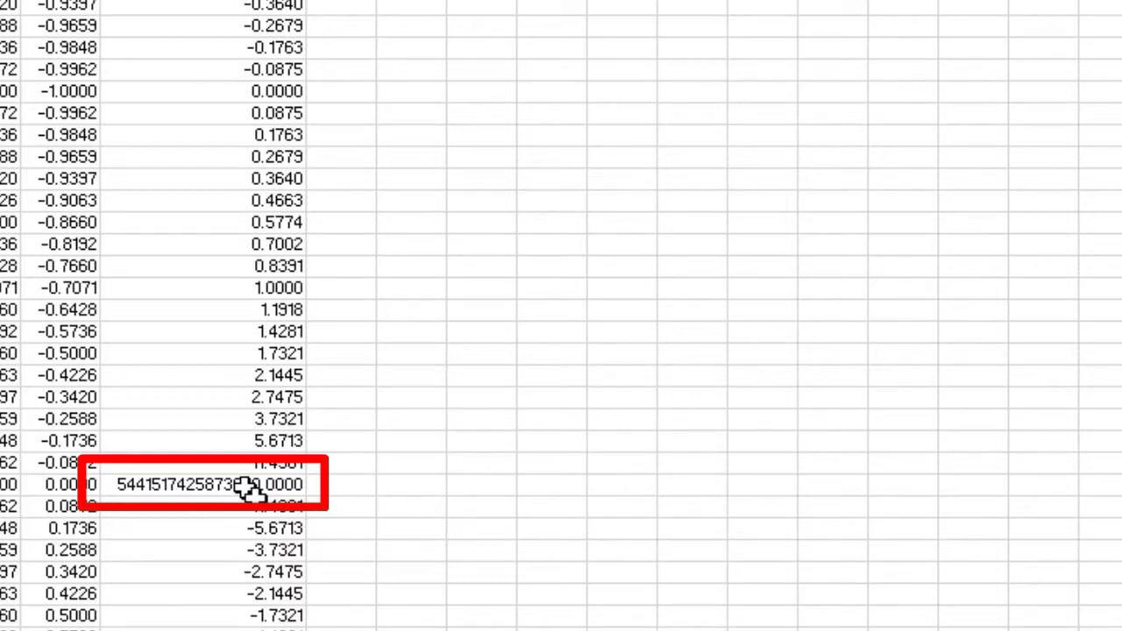
left_click(244, 487)
key("Delete")
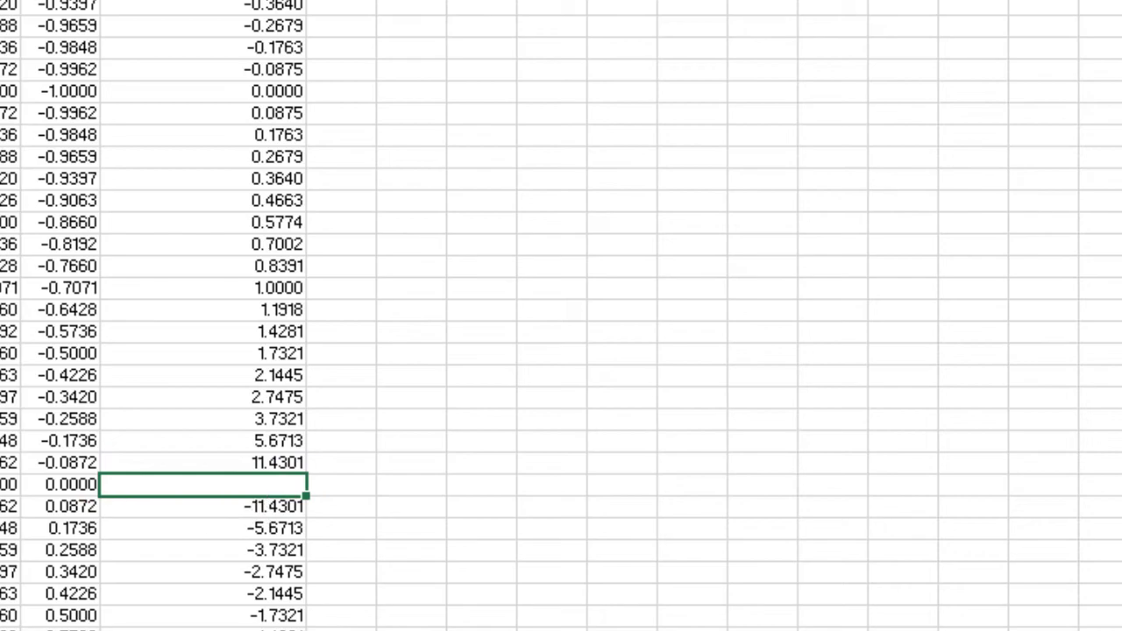
- Shrink the Tangente chart to fit directly below the Radianes chart at matching width, and auto-fit the Tangente column
scroll(325, 476, "up", 15)
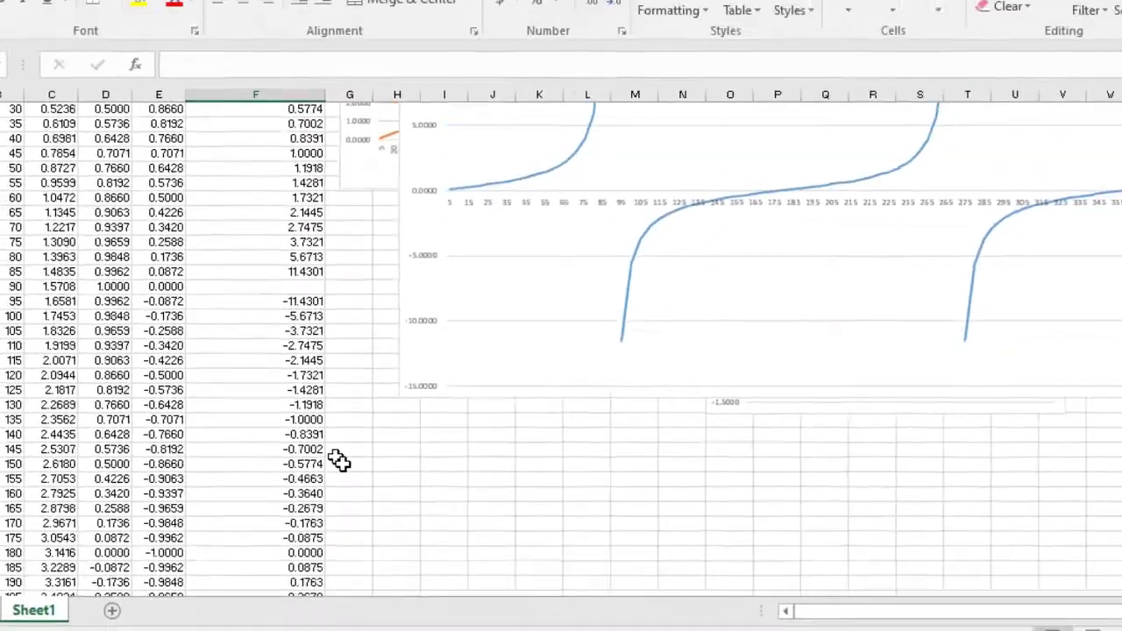
scroll(339, 462, "up", 4)
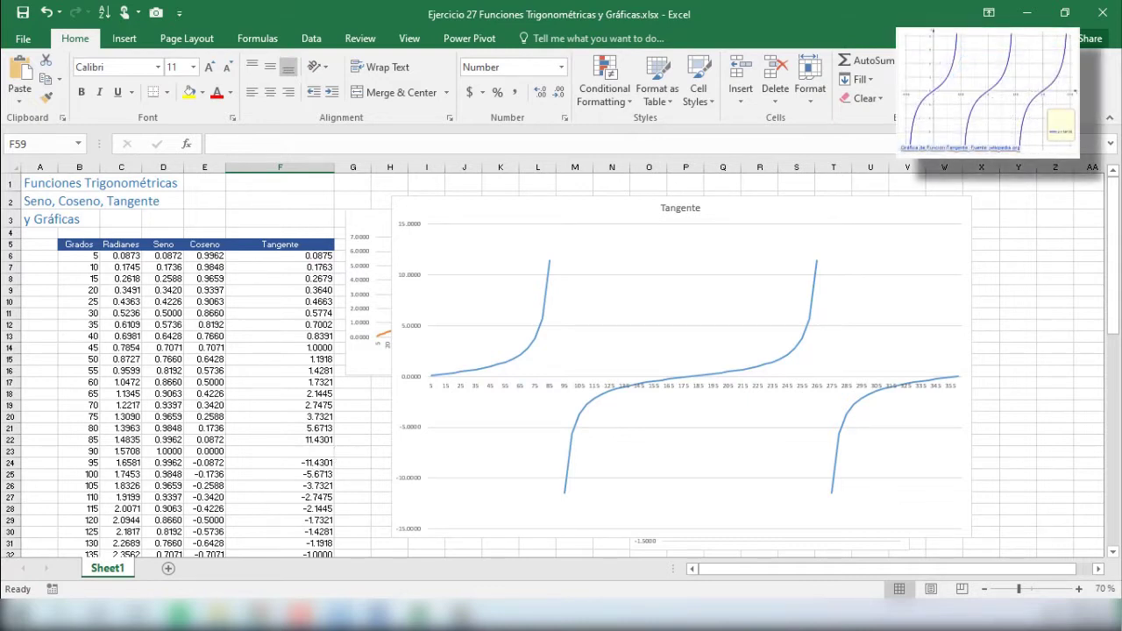
left_click(961, 203)
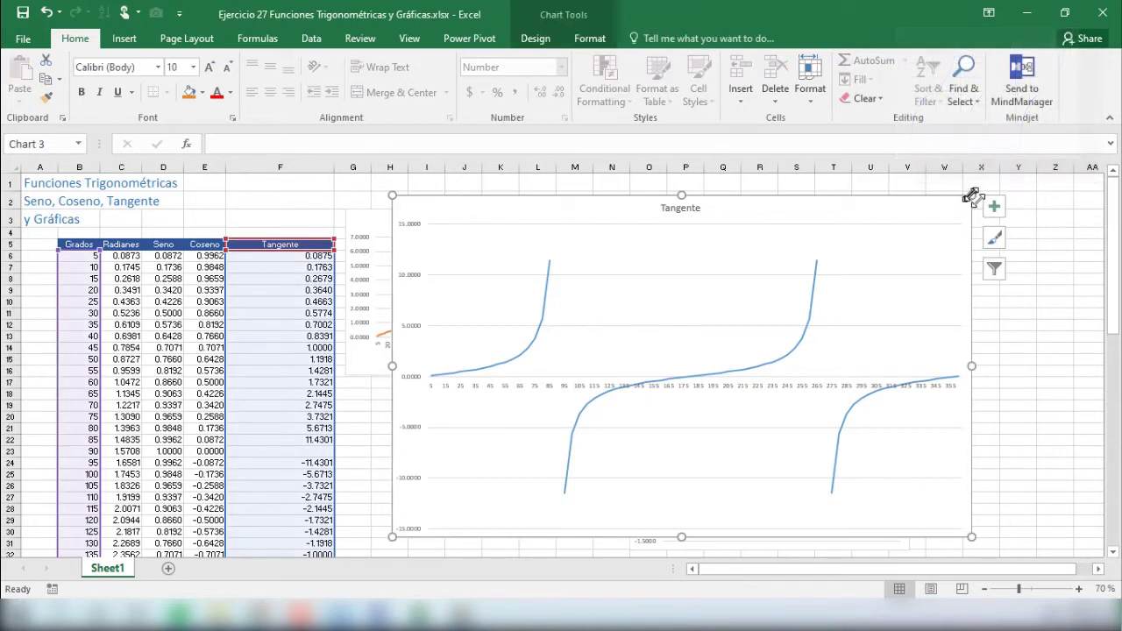
left_click_drag(972, 196, 564, 392)
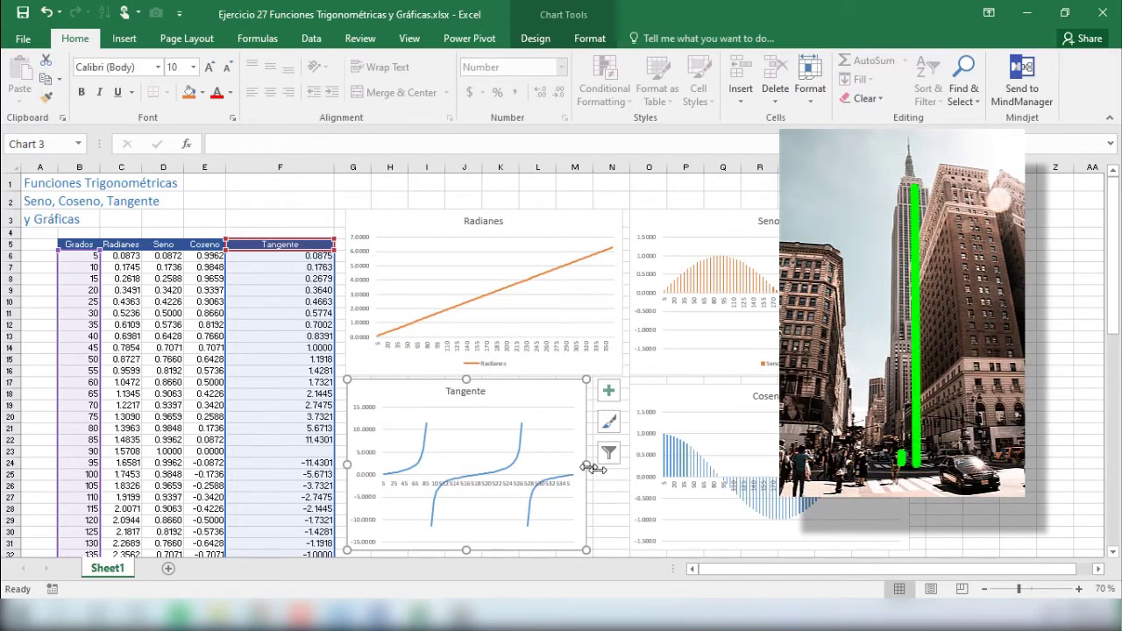
left_click_drag(586, 465, 623, 466)
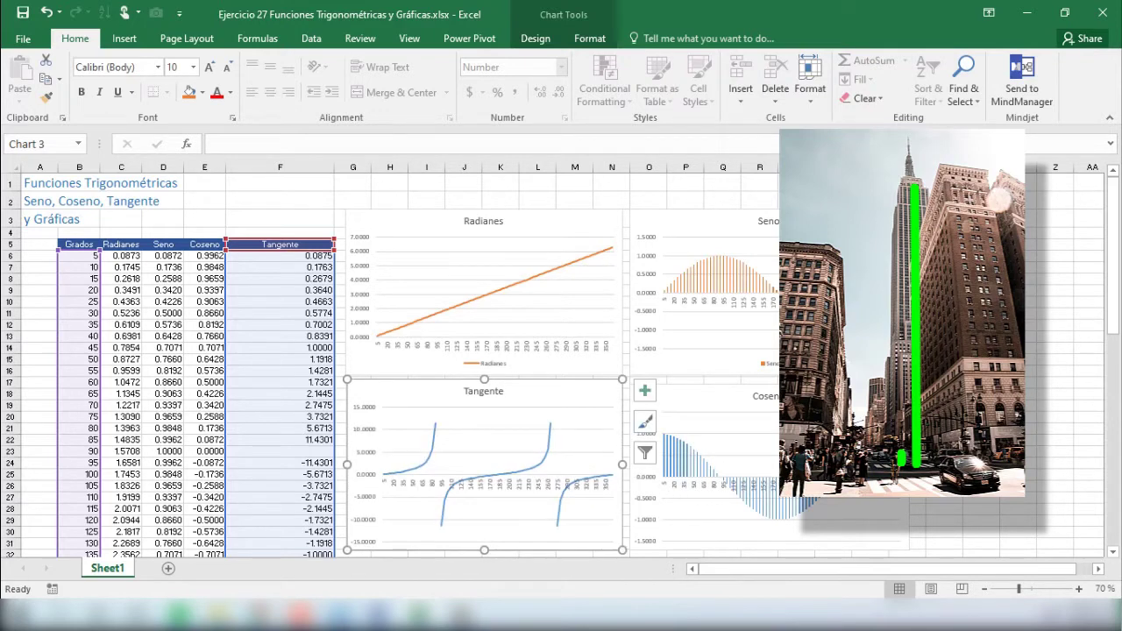
left_click(945, 463)
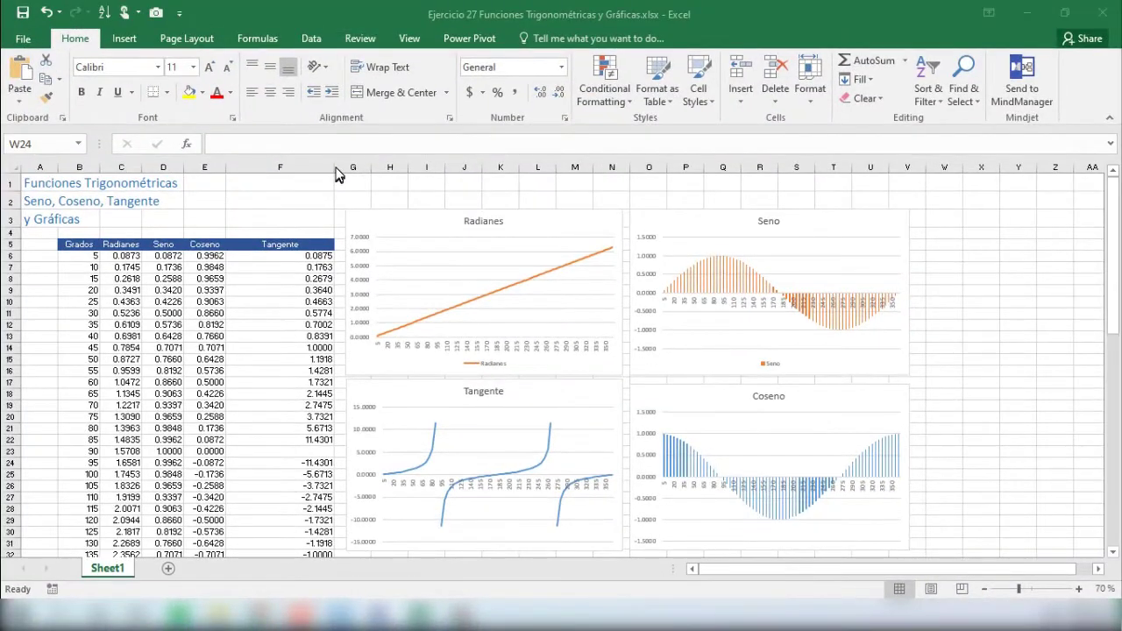
double_click(334, 168)
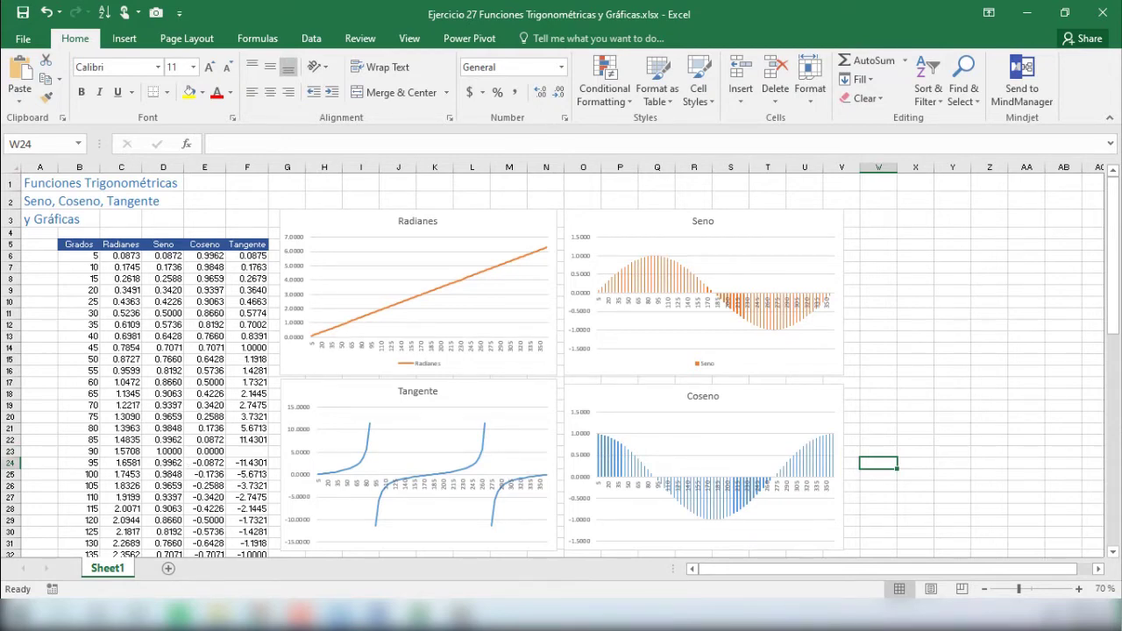
- Insert the recommended Line chart for the whole table B5:F77, covering degrees, radians, sine, cosine and tangent
left_click(80, 249)
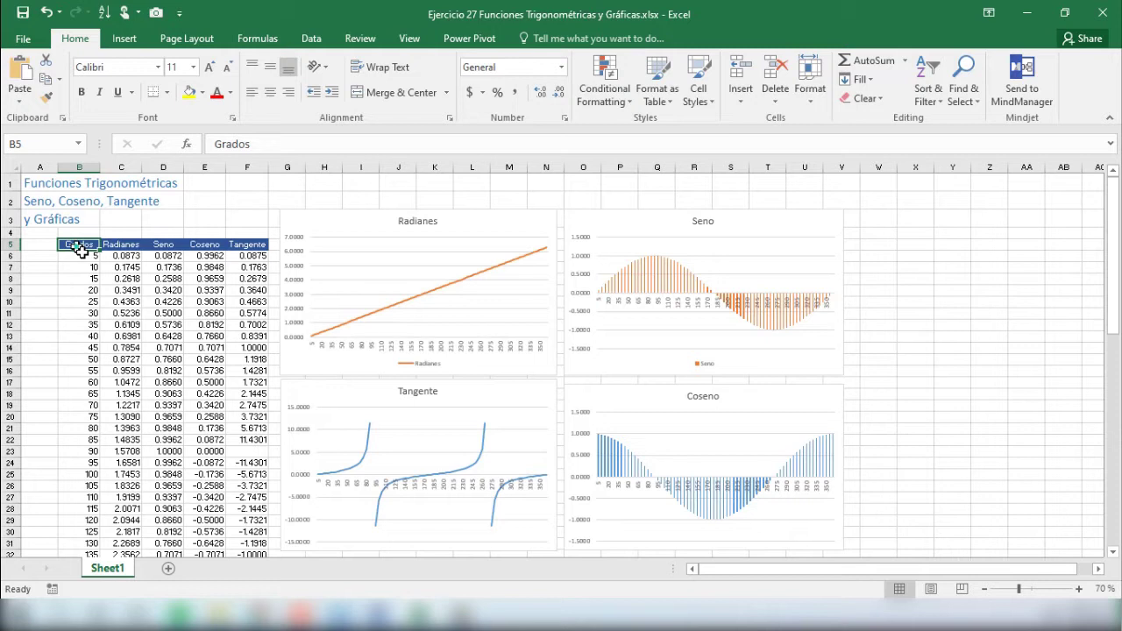
left_click_drag(81, 251, 82, 264)
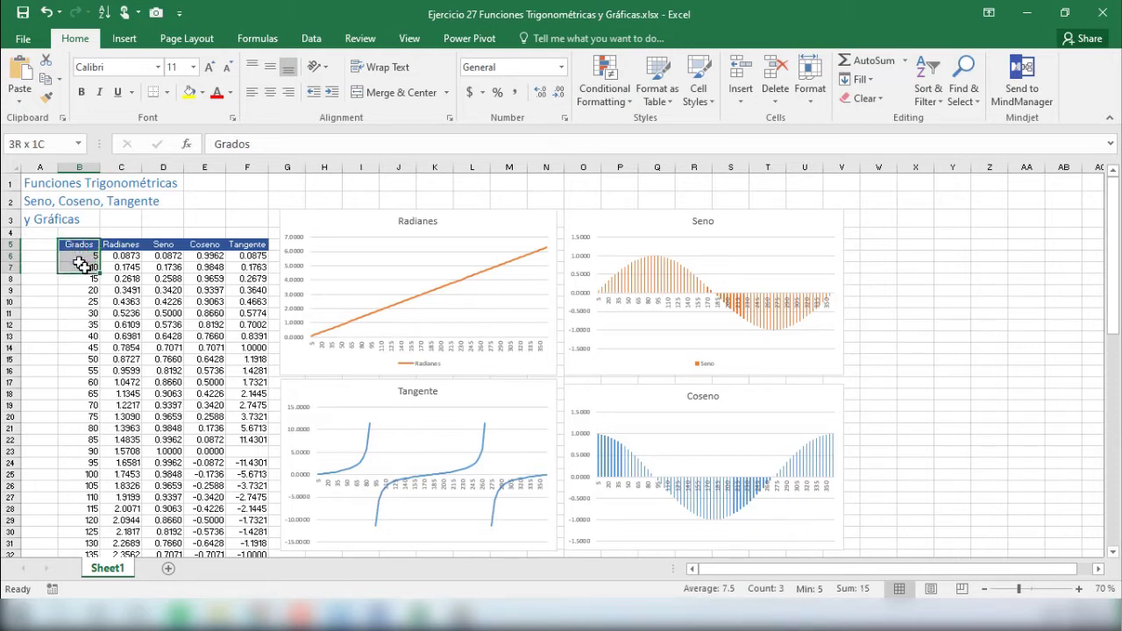
left_click_drag(82, 266, 254, 541)
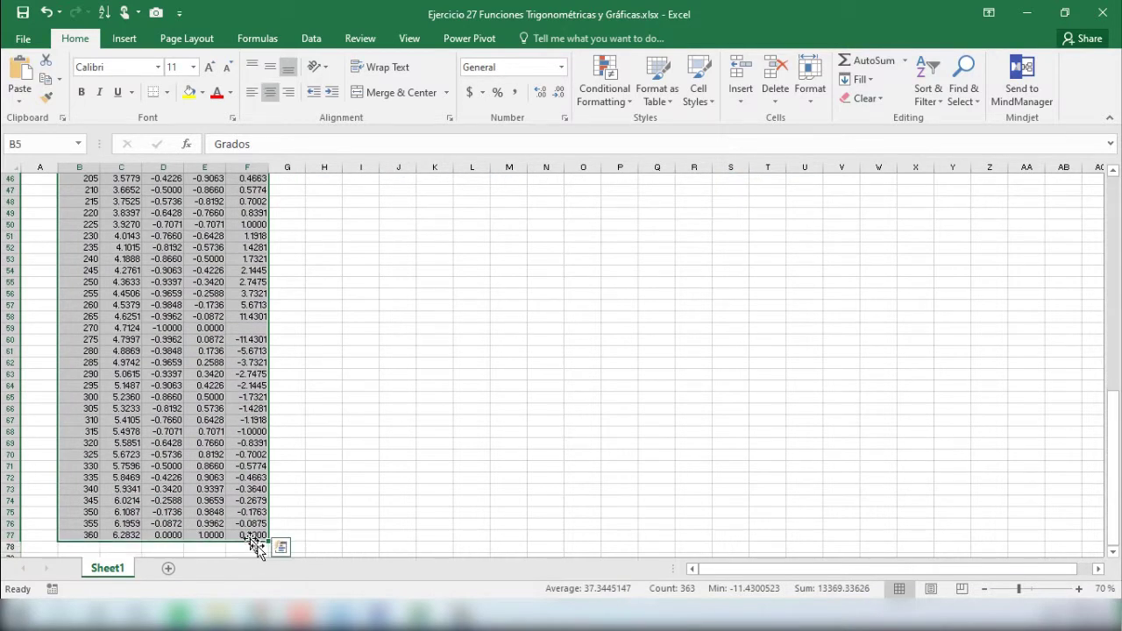
scroll(230, 478, "up", 5)
scroll(229, 477, "up", 10)
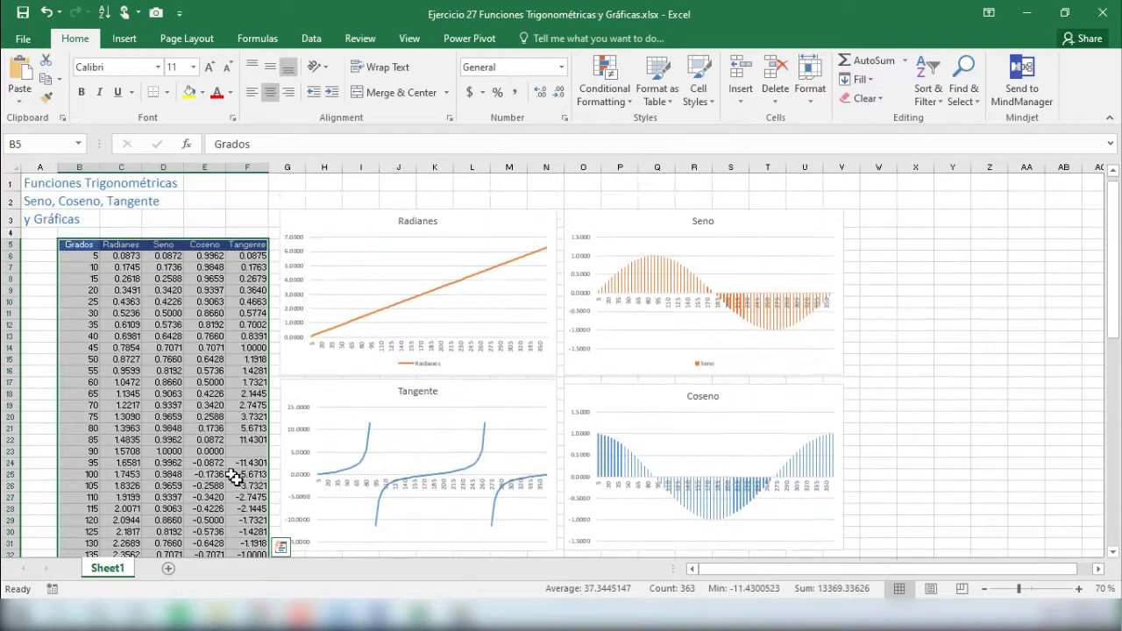
left_click(123, 39)
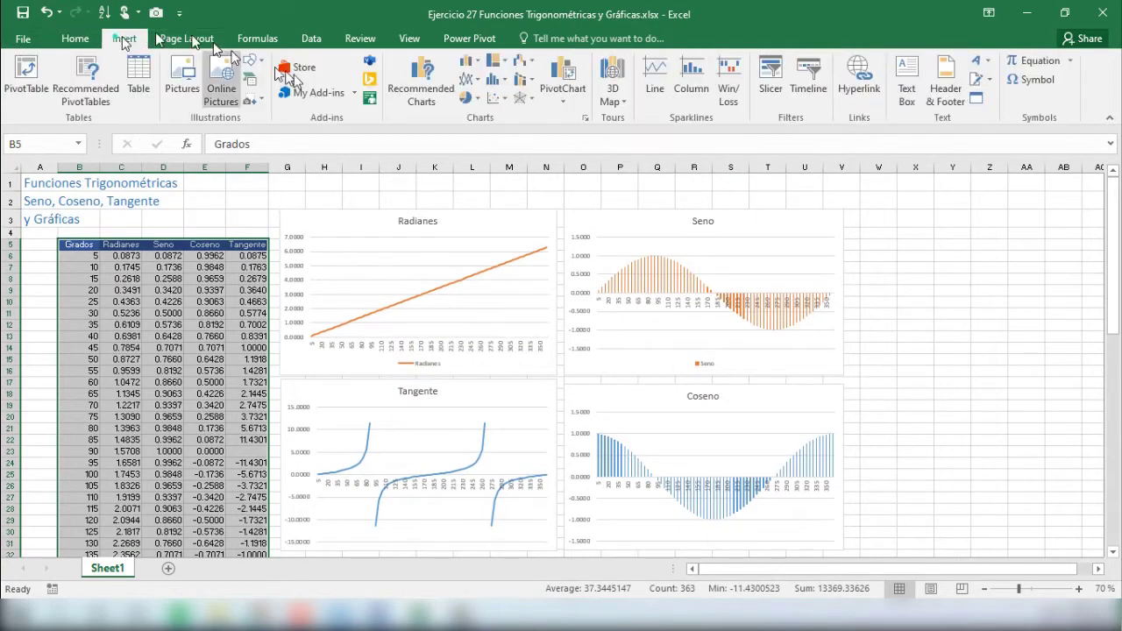
left_click(421, 95)
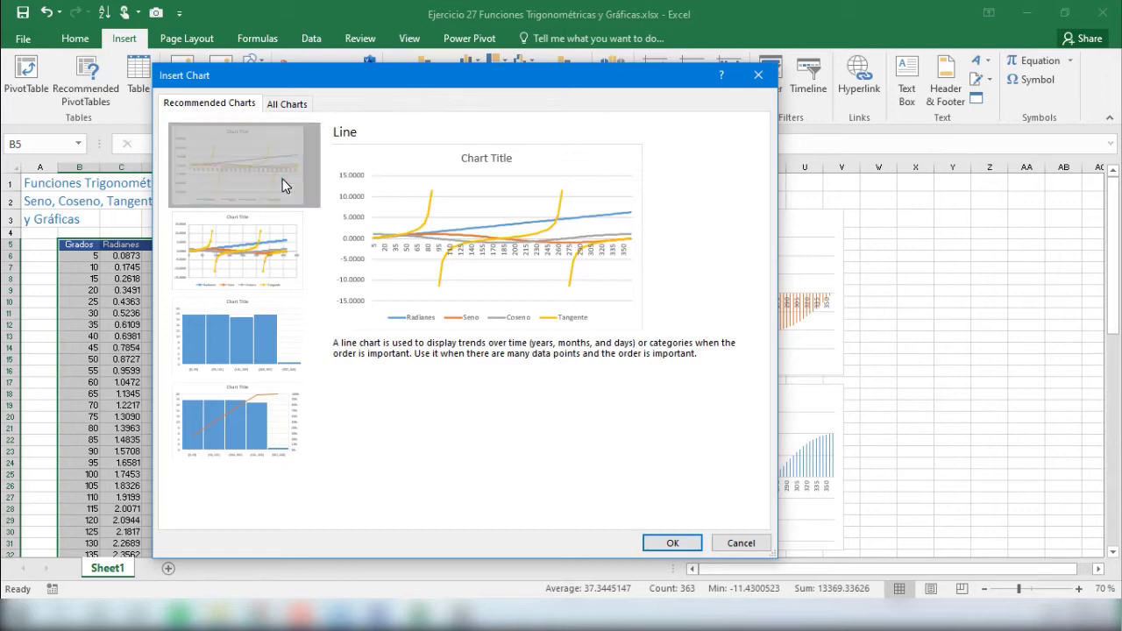
left_click(672, 543)
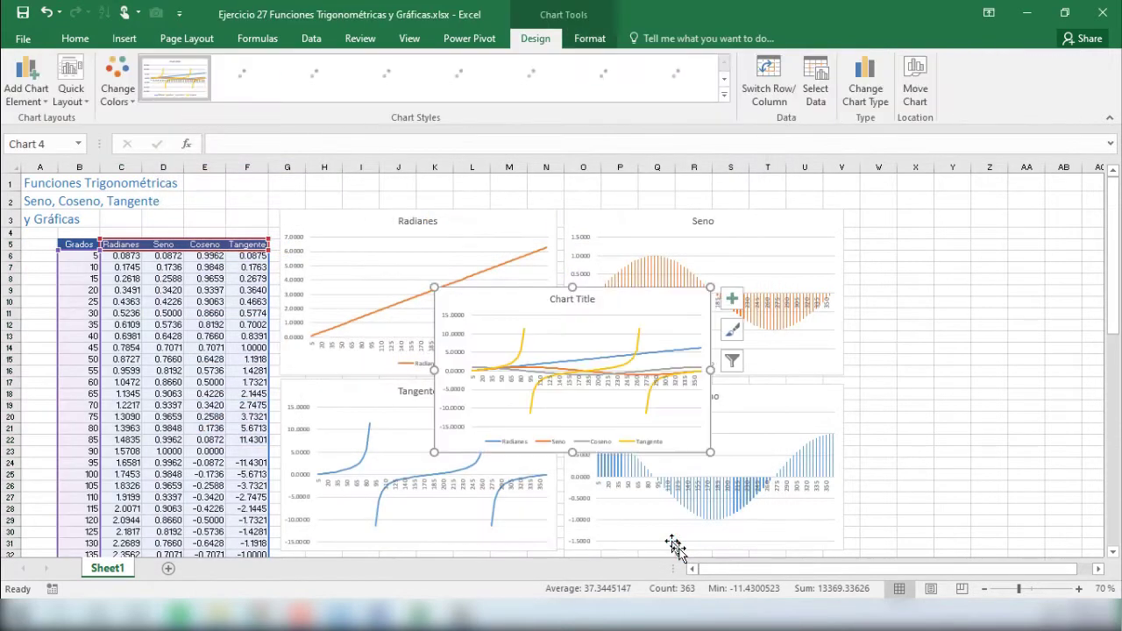
- Enlarge the combined line chart over the four individual charts, spanning about columns G to Z from row 1 to row 31
scroll(561, 367, "down", 2)
scroll(561, 366, "up", 2)
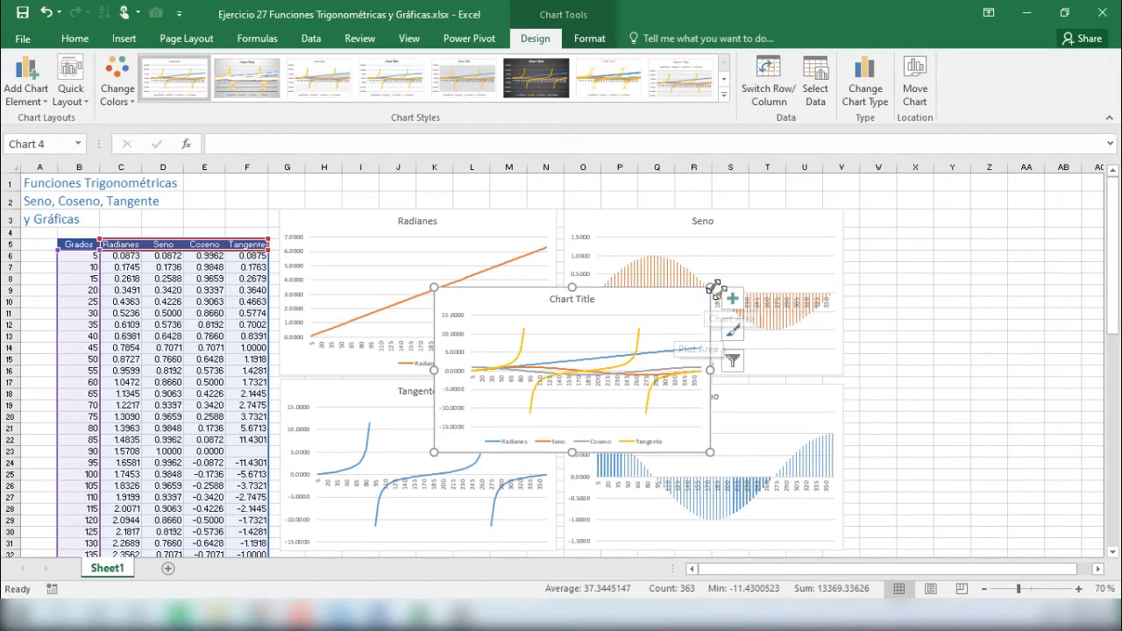
left_click_drag(710, 287, 867, 175)
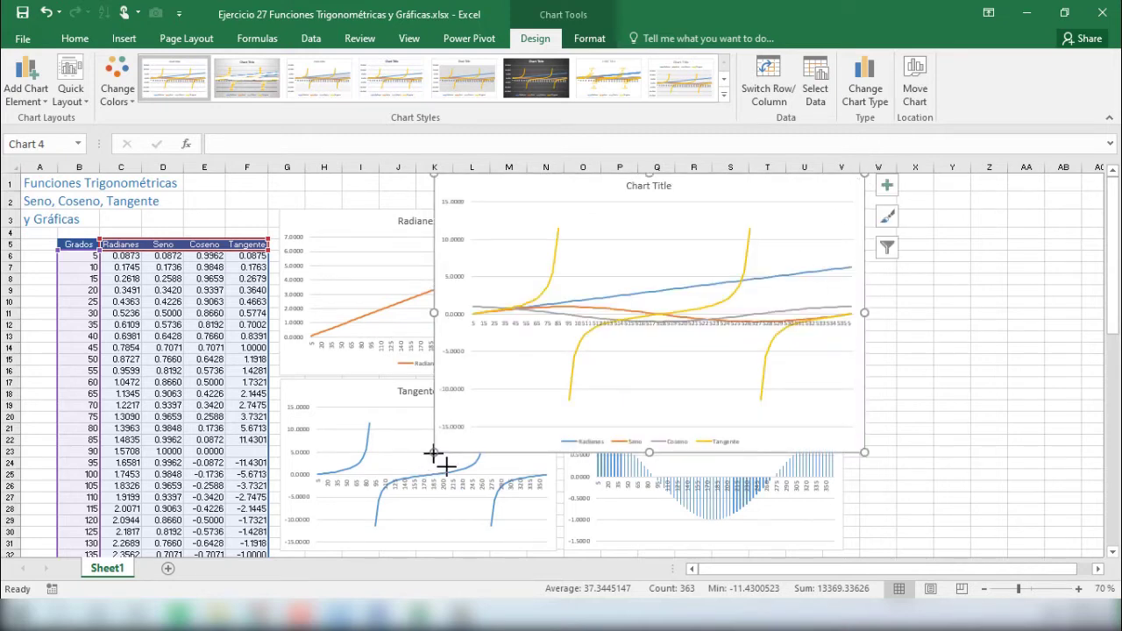
mouse_move(434, 454)
left_mouse_down()
mouse_move(313, 538)
mouse_move(282, 541)
mouse_move(288, 561)
mouse_move(277, 550)
left_mouse_up()
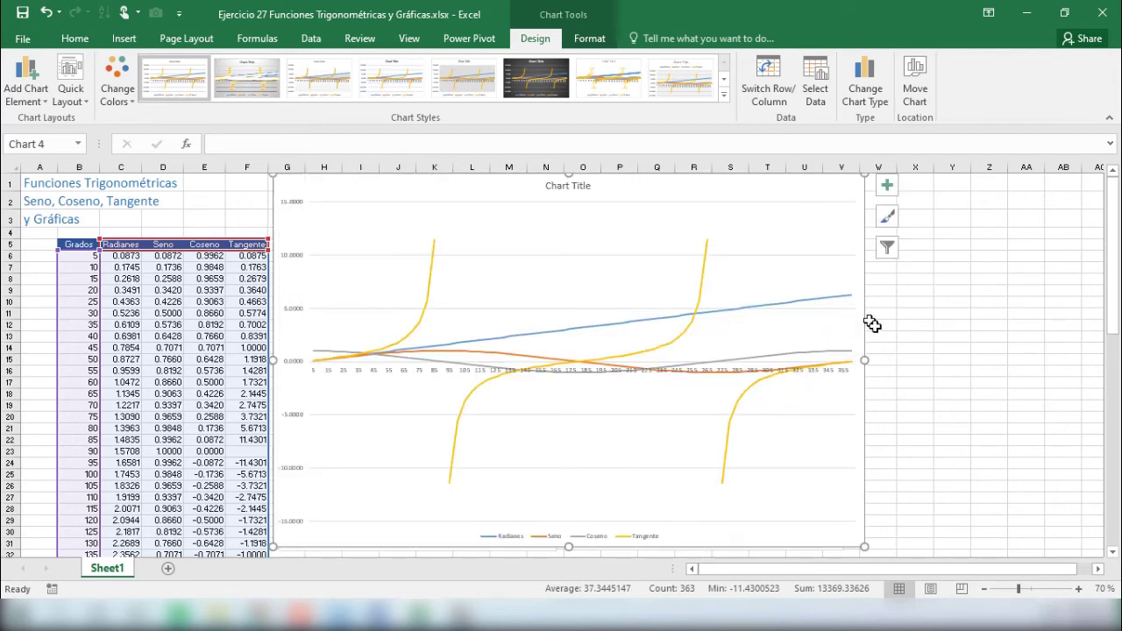
left_click_drag(864, 363, 1007, 368)
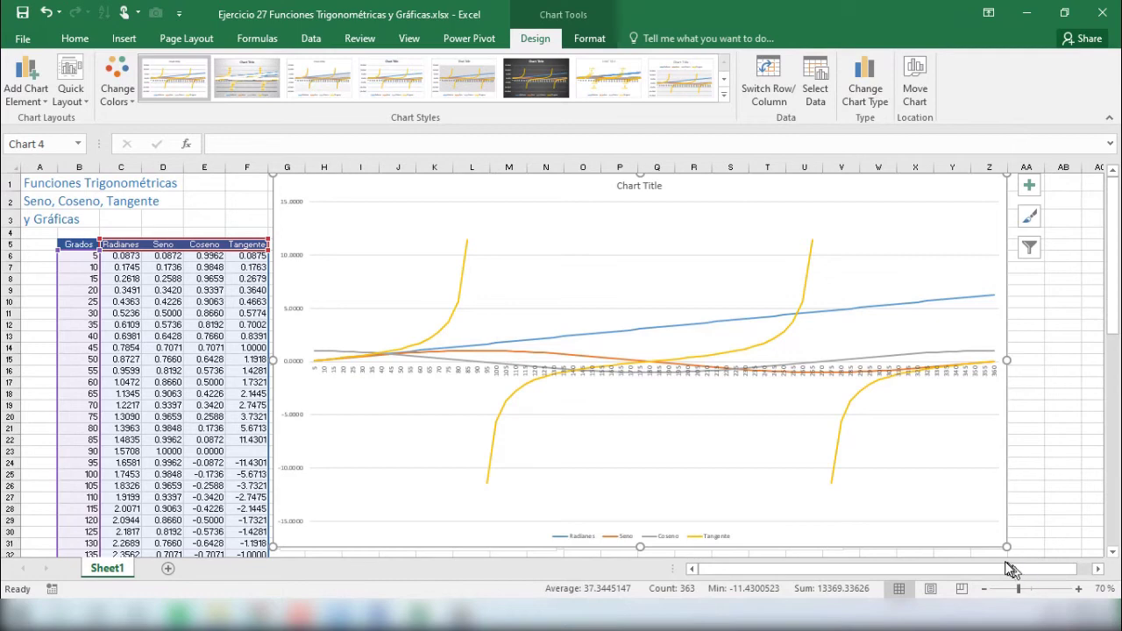
- Shrink the combined chart, move it beside the Seno and Coseno charts, and extend it down to the Coseno chart's lower edge
left_click_drag(1002, 546, 697, 412)
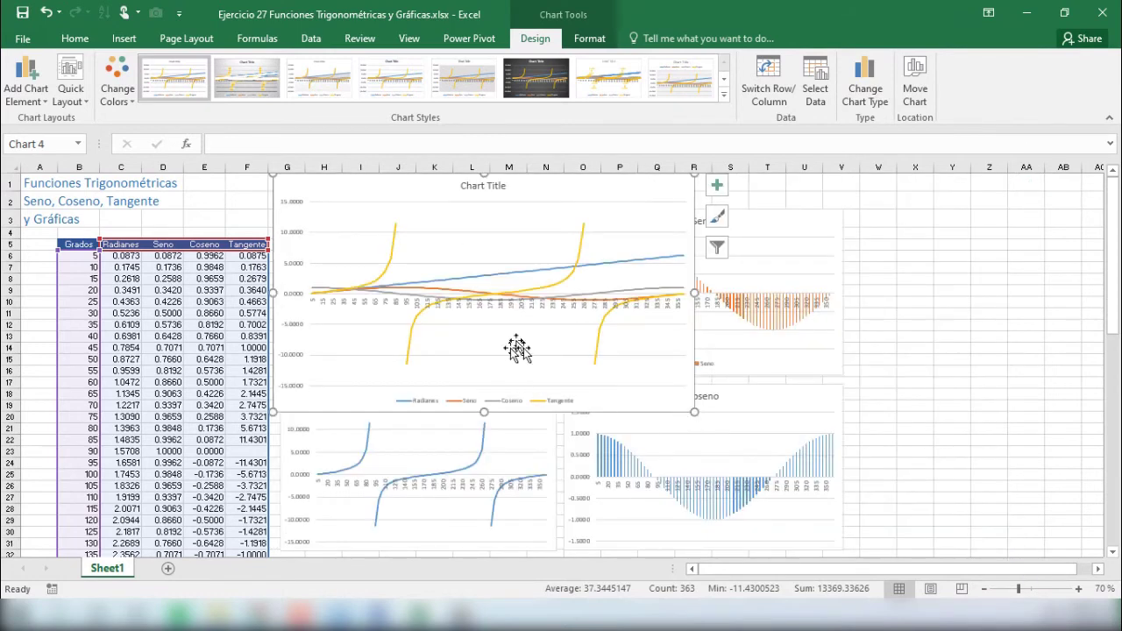
left_click_drag(616, 181, 922, 230)
left_click_drag(994, 444, 1096, 549)
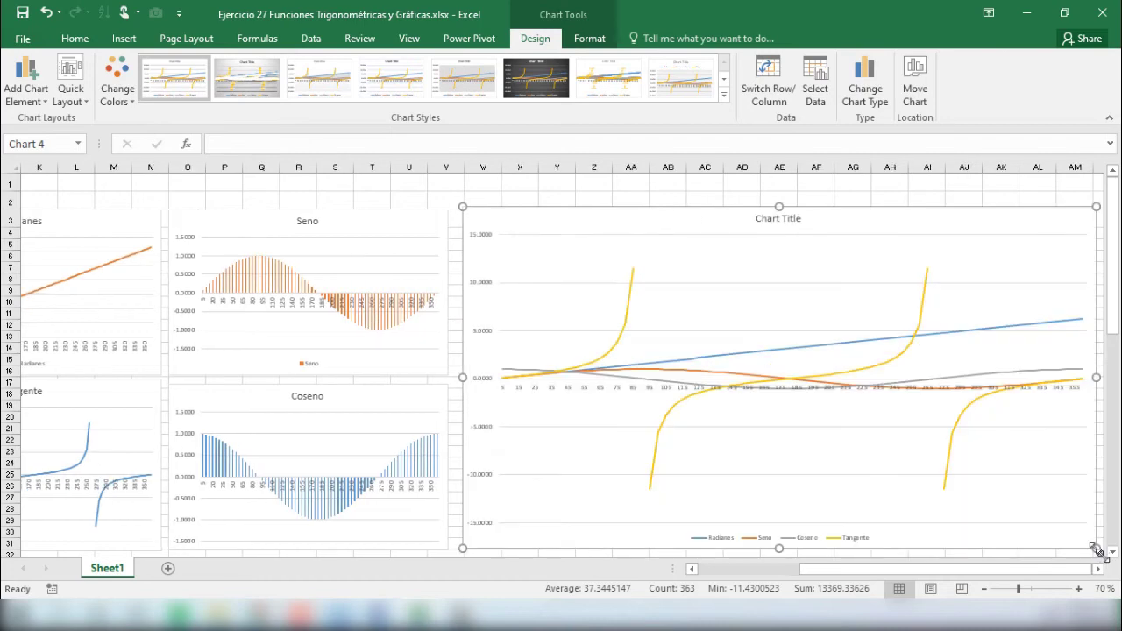
- Narrow the combined chart to end at about column AI, keeping it beside the four individual charts
left_click_drag(1096, 378, 974, 380)
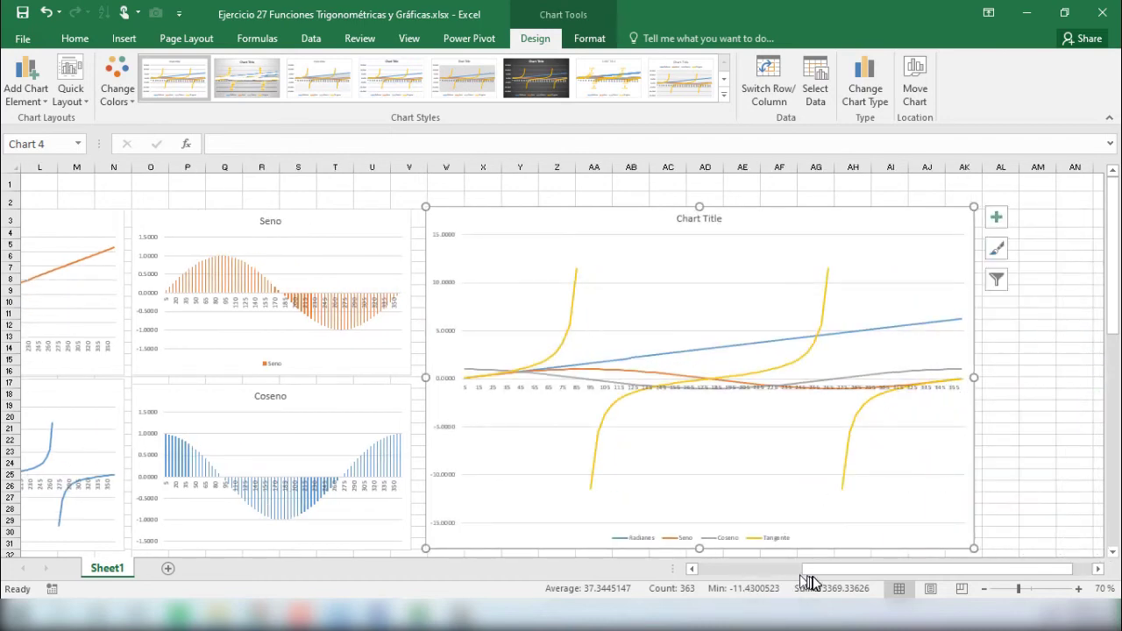
left_click_drag(812, 569, 787, 567)
left_click_drag(1084, 378, 995, 379)
left_click(691, 569)
left_click(691, 569)
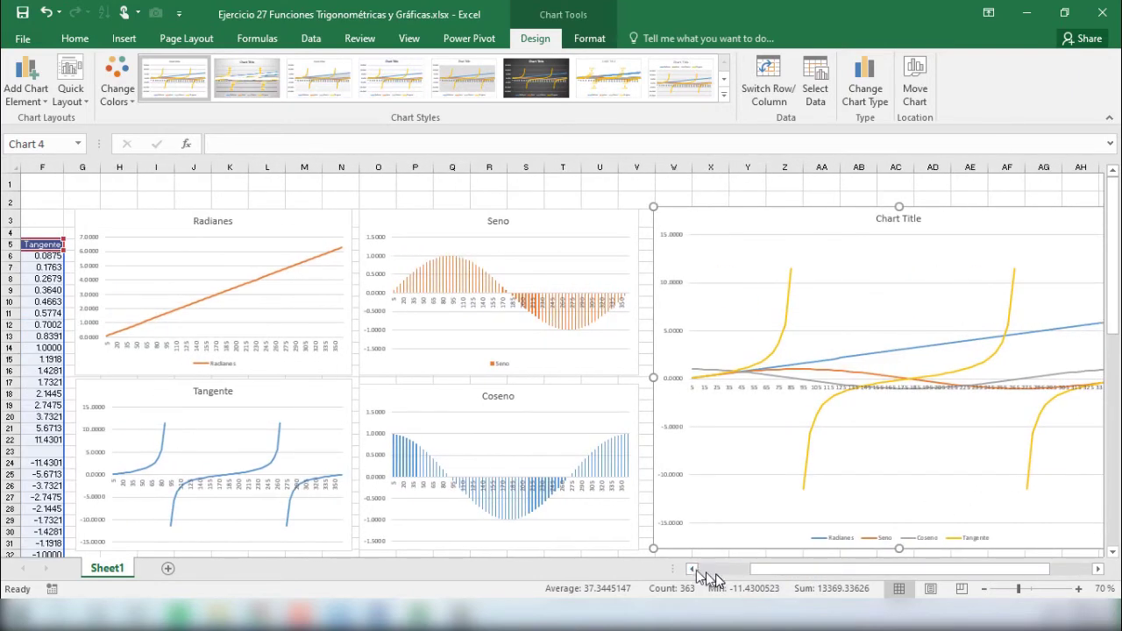
left_click_drag(759, 576, 773, 577)
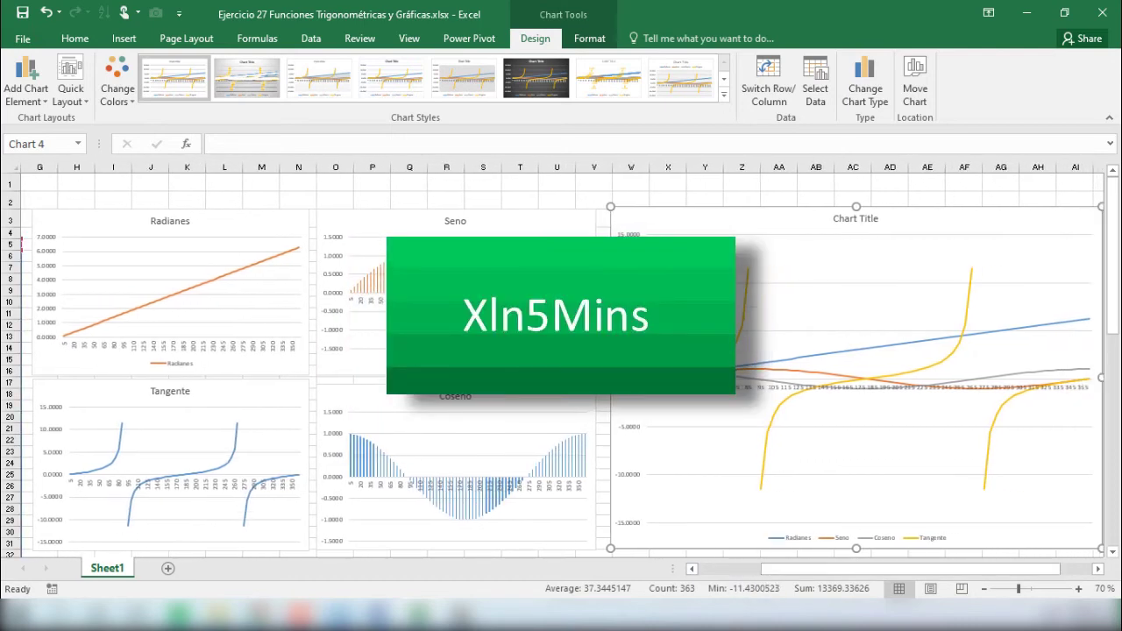